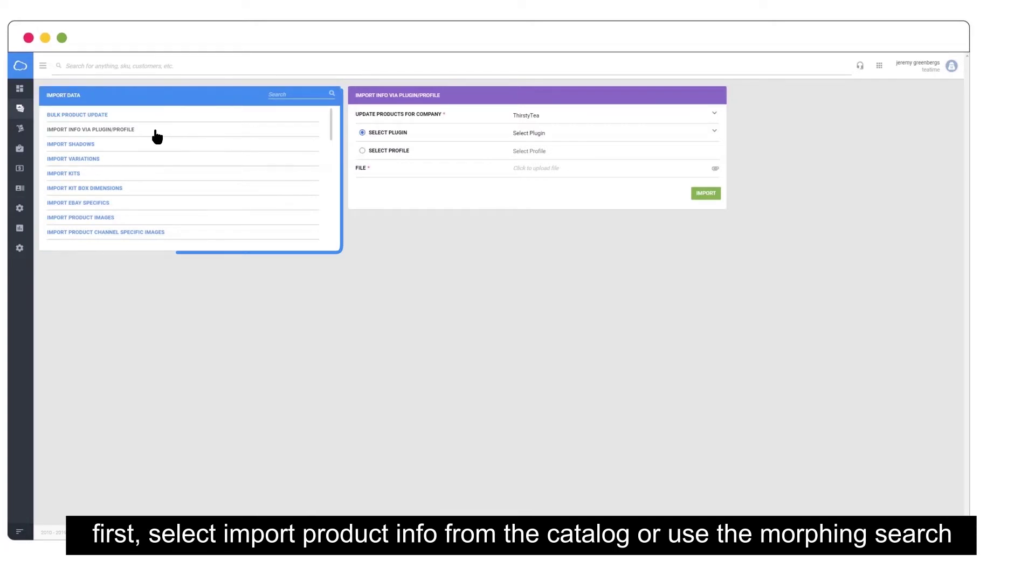
Choose the saved profile 'price import from website' and attach Importtemplate.xlsx as the import file
left_click(384, 151)
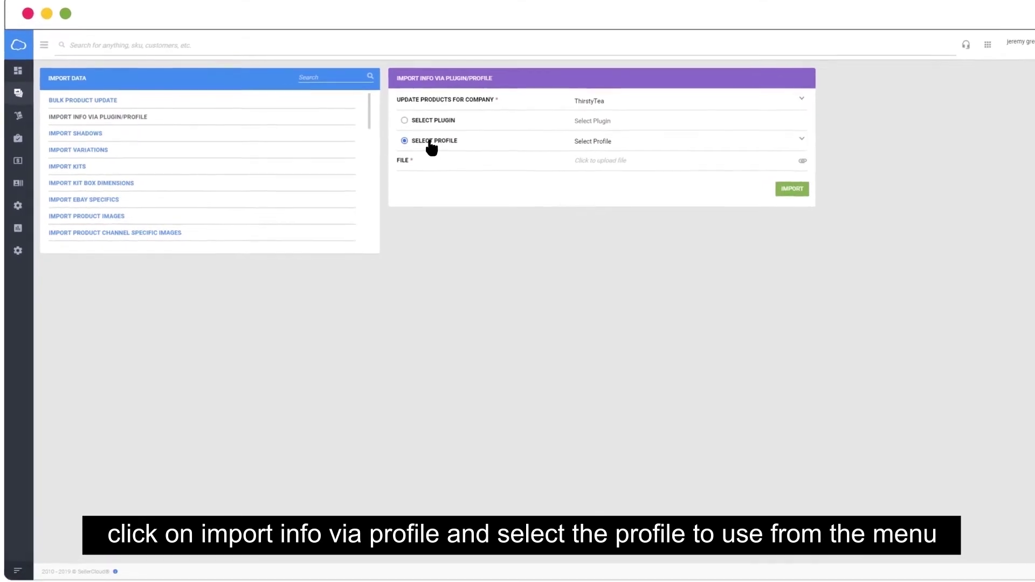
left_click(802, 139)
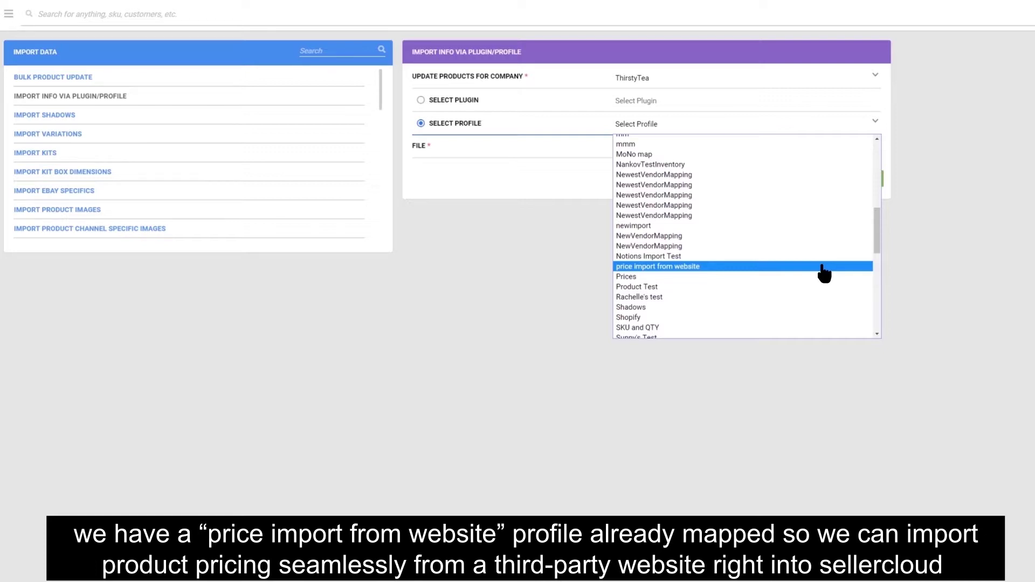
left_click(823, 270)
left_click(871, 148)
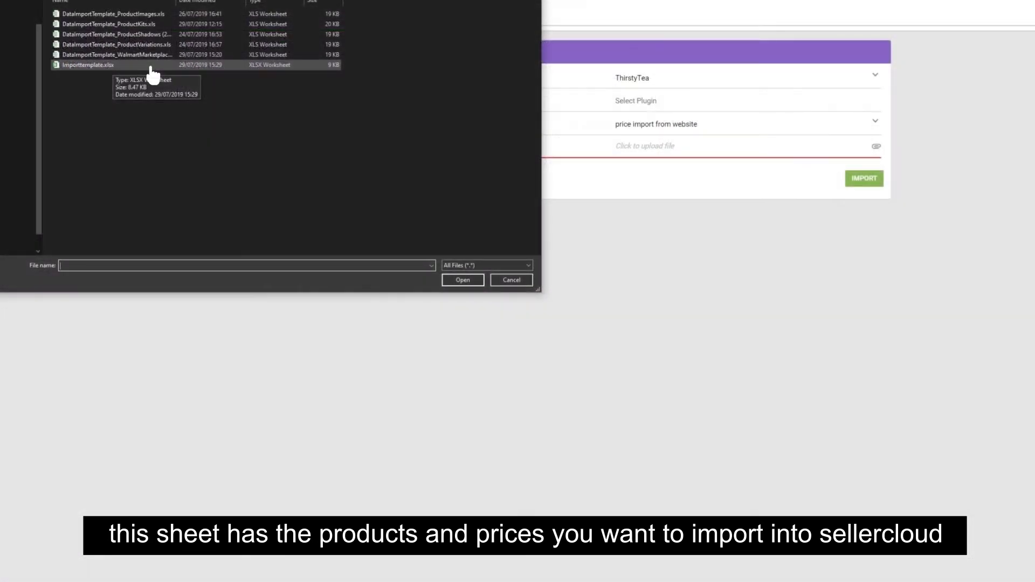
left_click(151, 66)
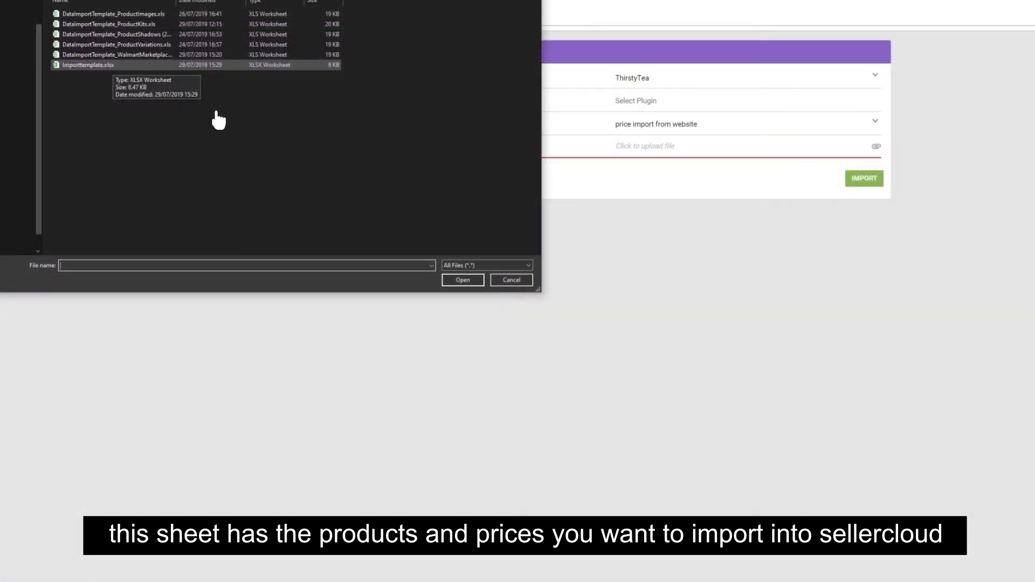
left_click(467, 282)
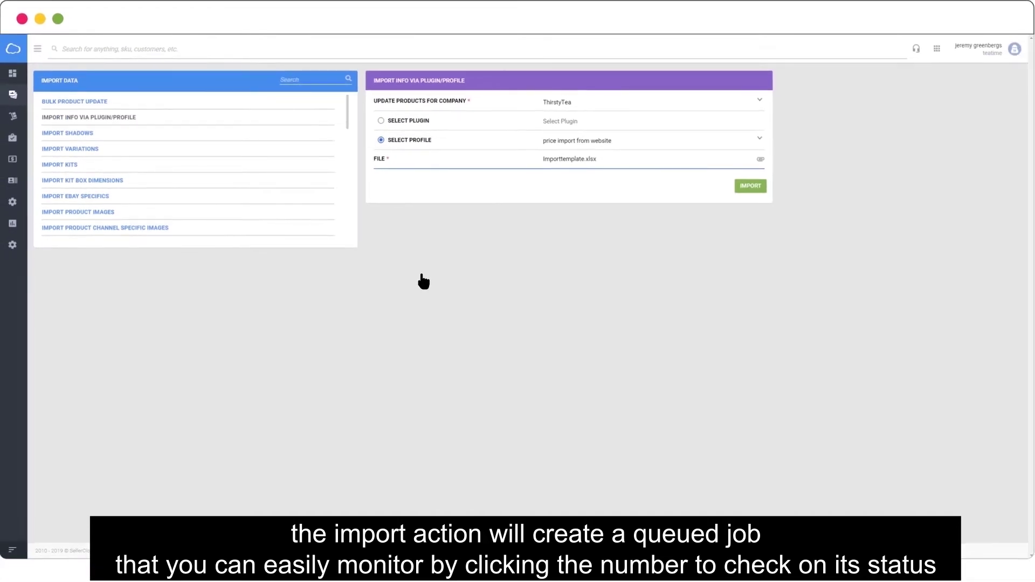
Run the price import and scroll down to check Flannel Shirt_Men's $18.99 retail price
left_click(762, 186)
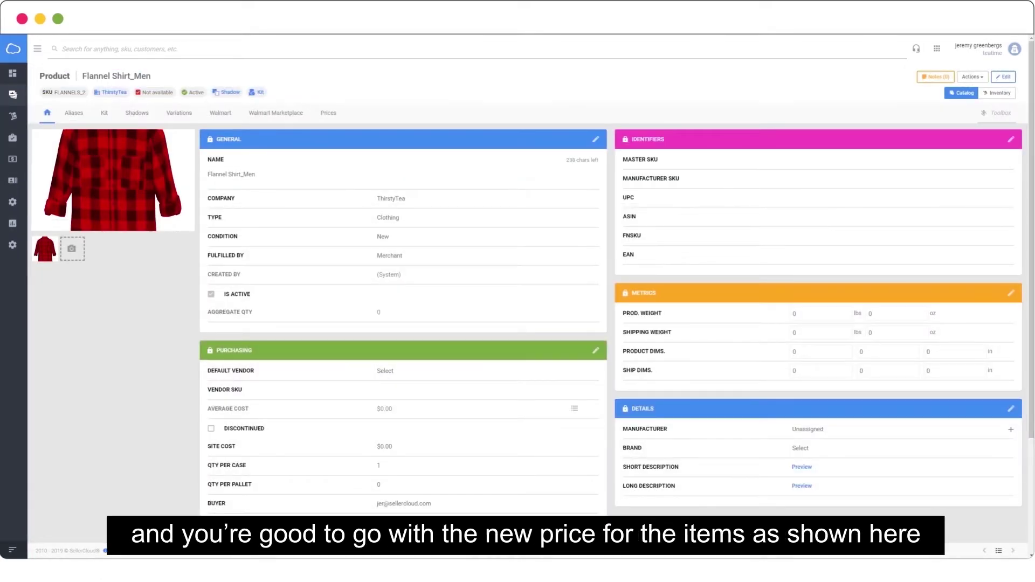
scroll(529, 323, "down", 3)
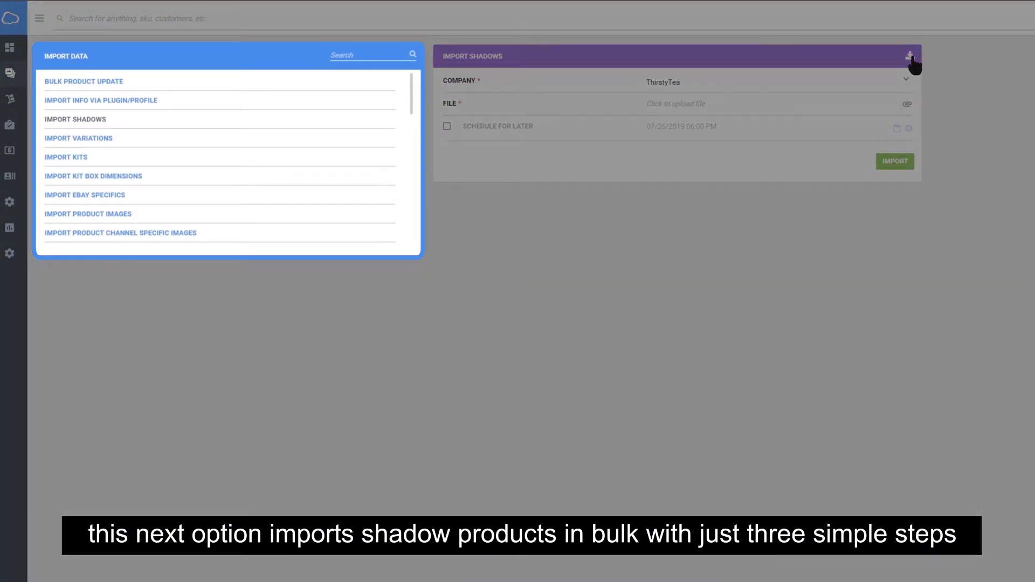
Download the Import Shadows template in Excel format from the panel's download icon
left_click(911, 57)
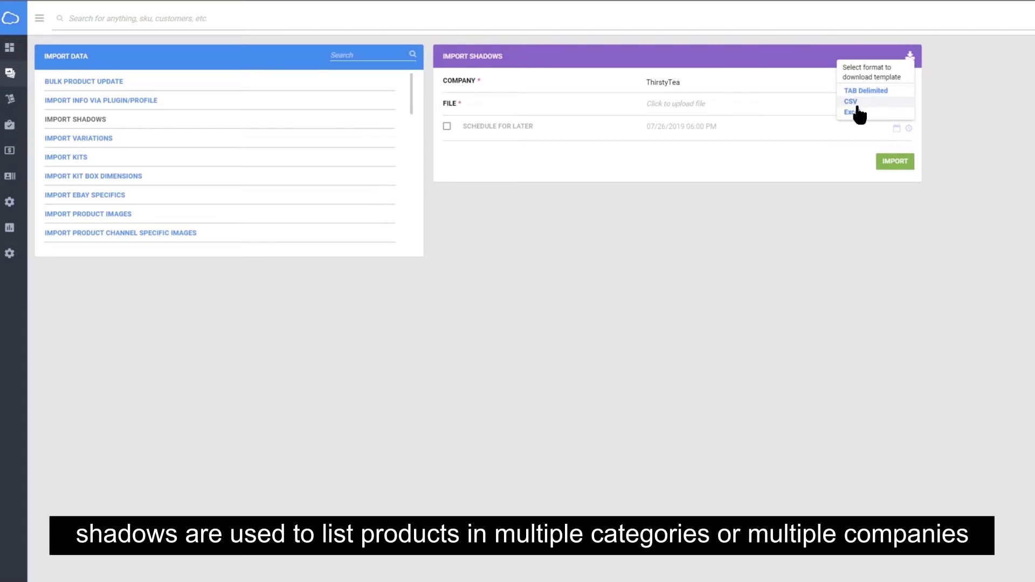
left_click(858, 113)
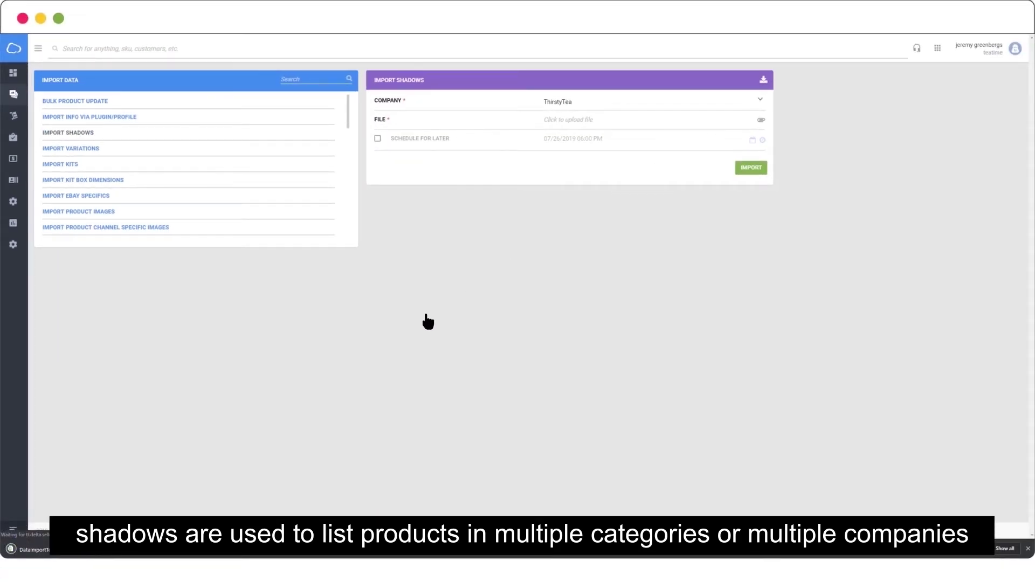
In the downloaded template, paste shadow SKUs FLANNELS_1–3 into B2:B4 and ThirstyTea into column C
left_click(59, 555)
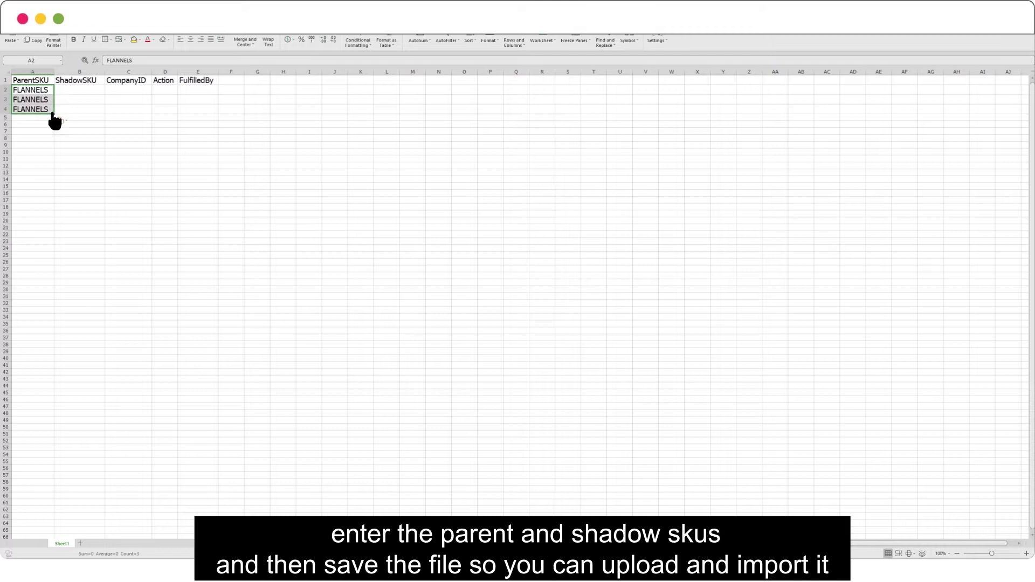
left_click_drag(59, 90, 63, 113)
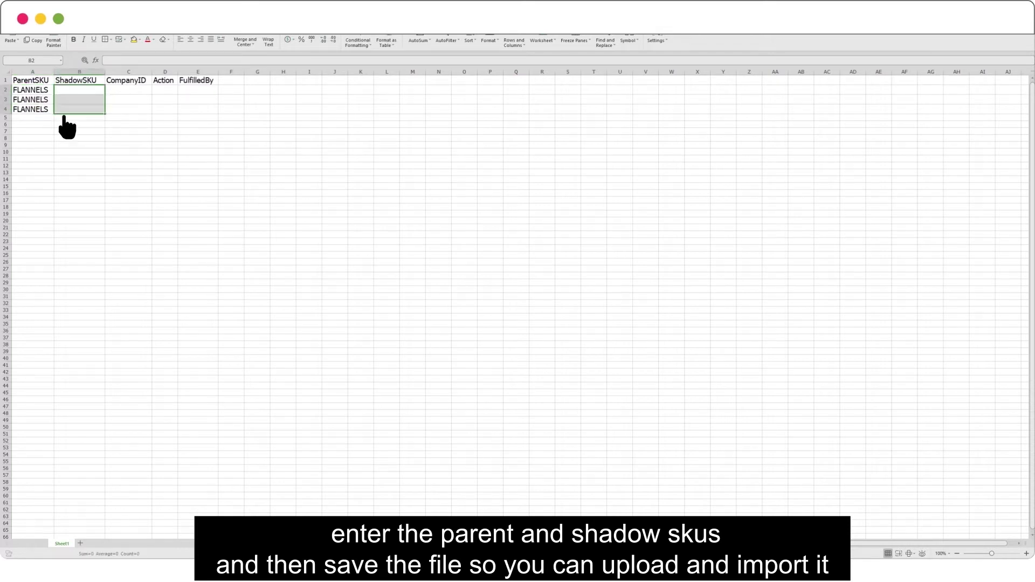
type("FLANNELS_1 FLANNELS_2 FLANNELS_3")
left_click(106, 92)
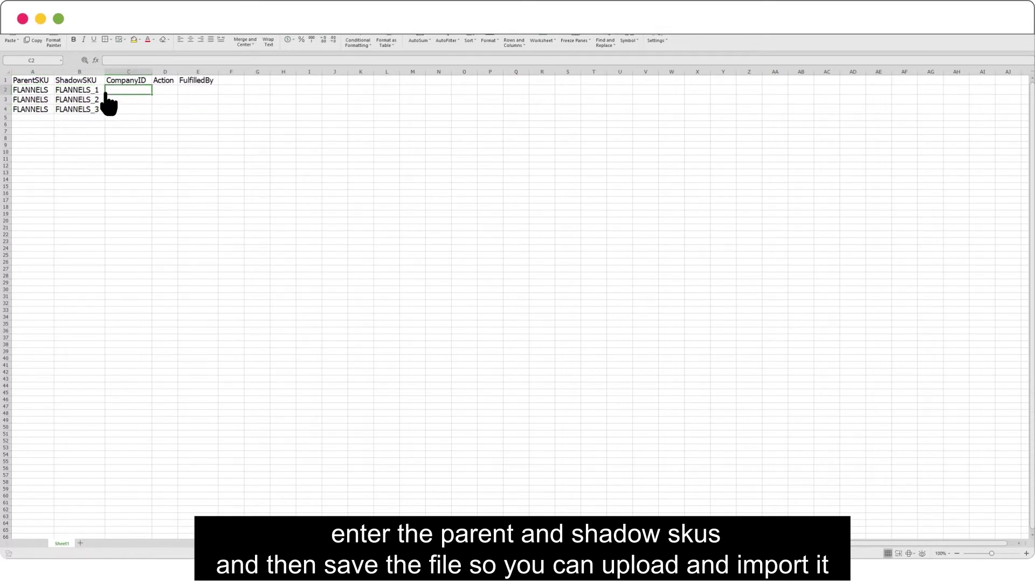
type("ThirstyTea ThirstyTea ThirstyTea")
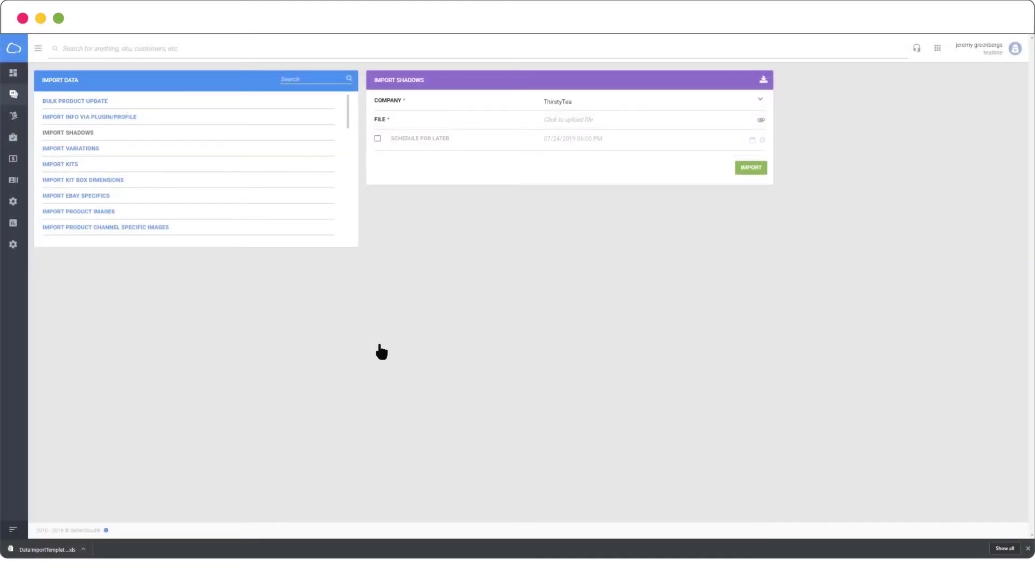
Attach DataImportTemplate_ProductShadows (2).xls and import it to give FLANNELS its three shadows
left_click(735, 122)
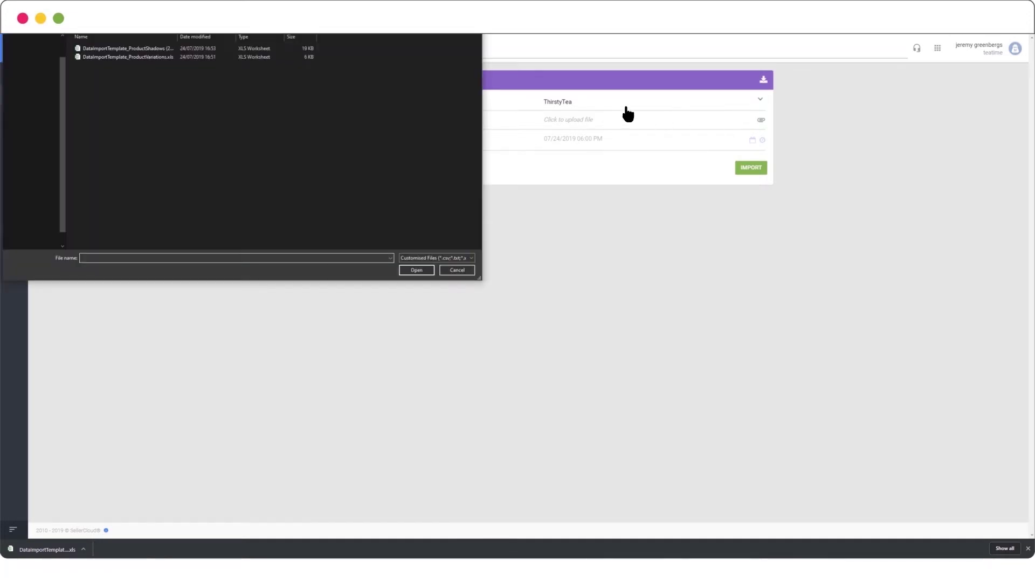
left_click(138, 50)
left_click(415, 271)
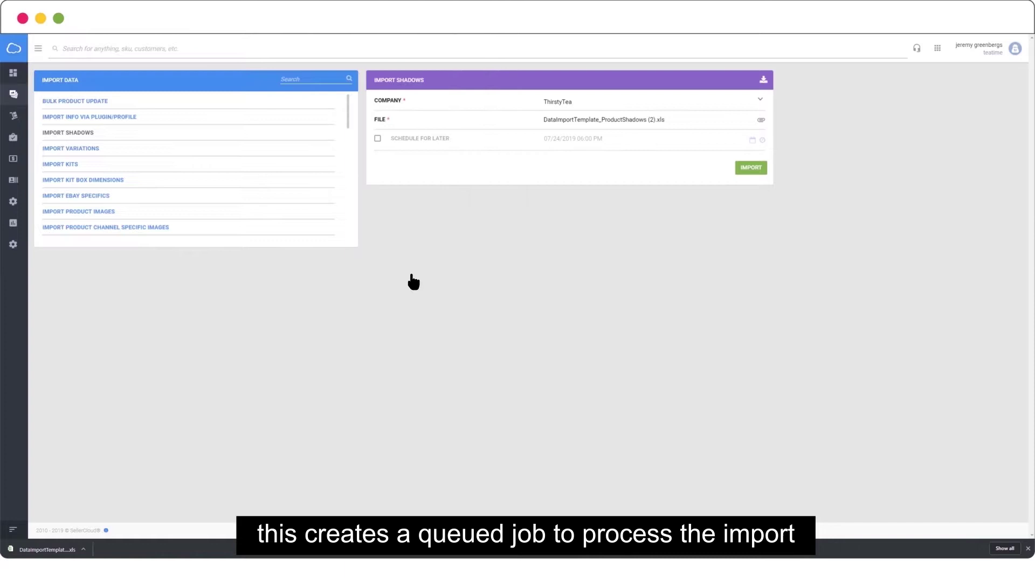
left_click(764, 172)
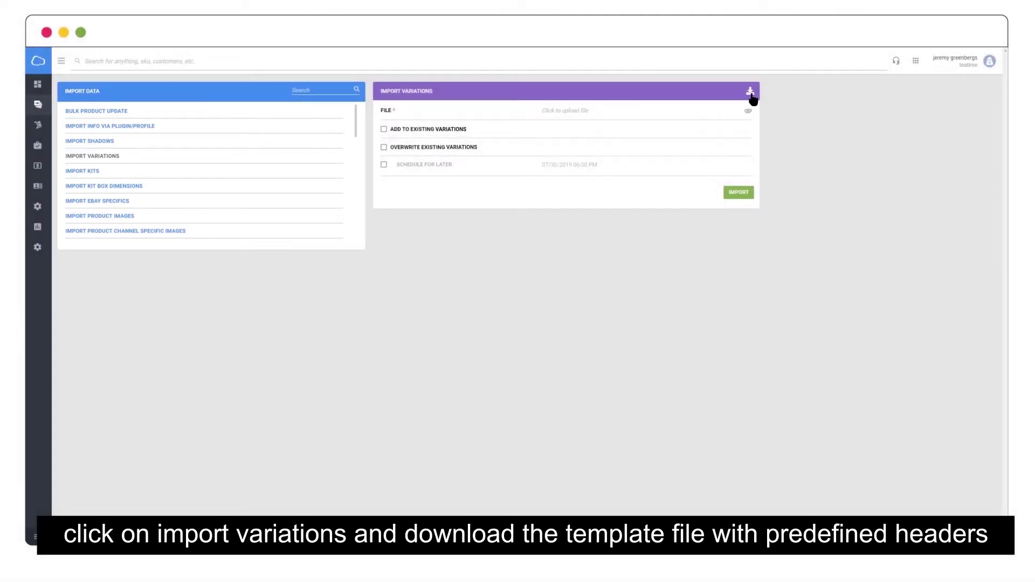
Download the Import Variations template in Excel format from the panel's download icon
left_click(751, 92)
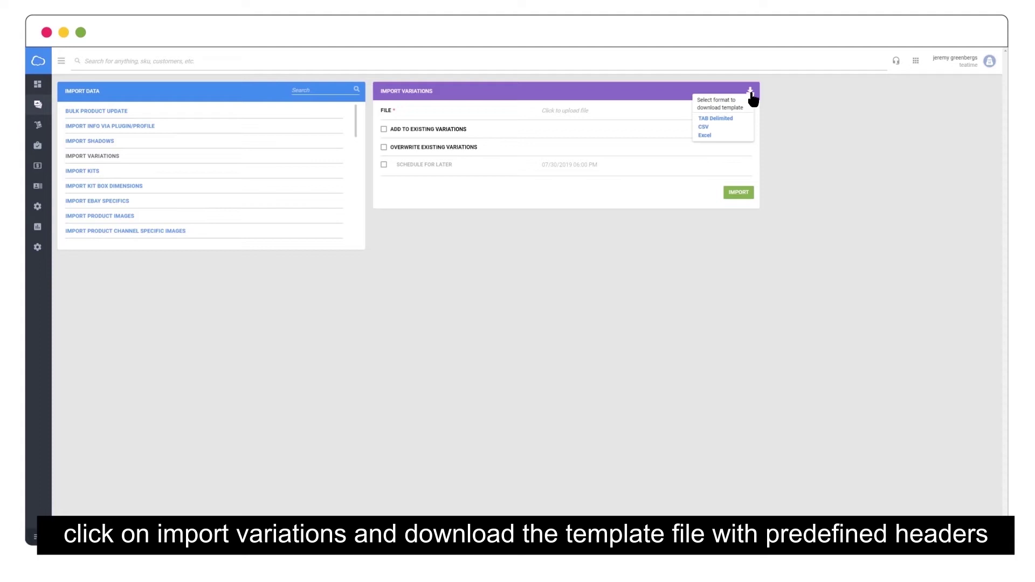
left_click(747, 136)
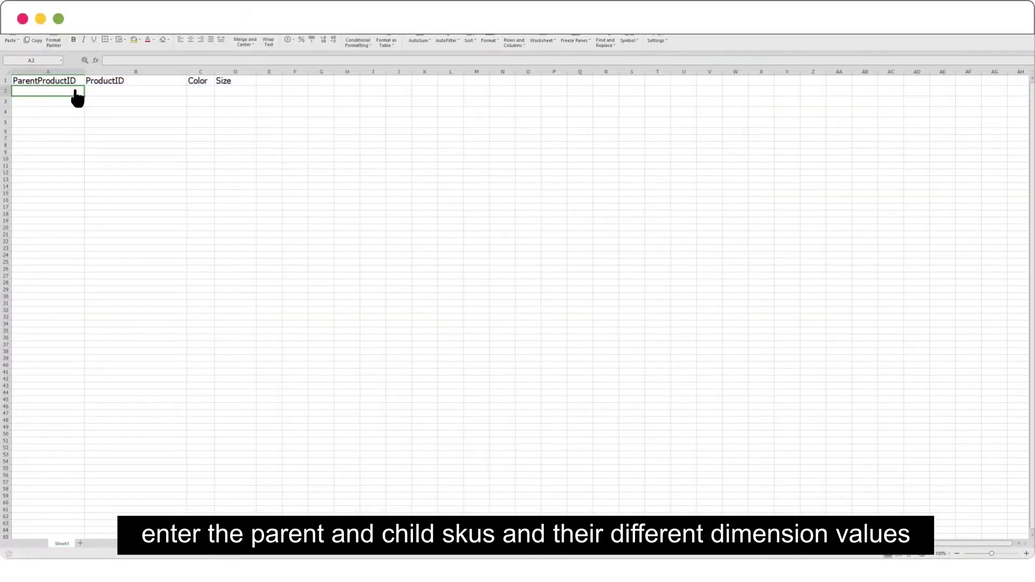
Paste parent FLANNELS, four child SKUs, Red/Green colors and Small/Large sizes into columns A–D
type("FLANNELS FLANNELS FLANNELS FLANNELS")
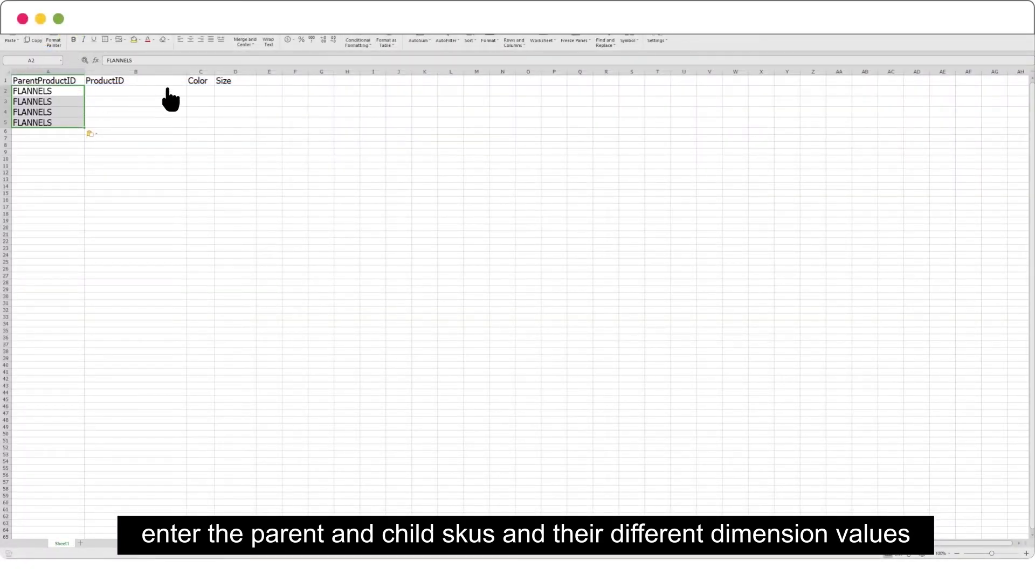
left_click(168, 91)
type("FLANNELS-Red-Small FLANNELS-Red-Large FLANNELS-Green-Small FLANNELS-Green-Large")
left_click(211, 91)
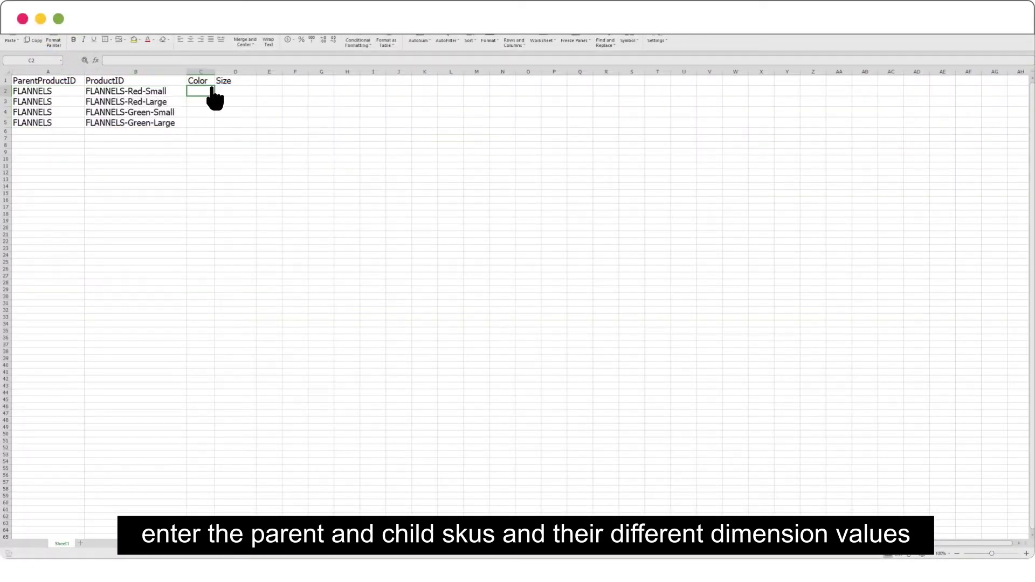
type("Red Red Green Green")
left_click(222, 90)
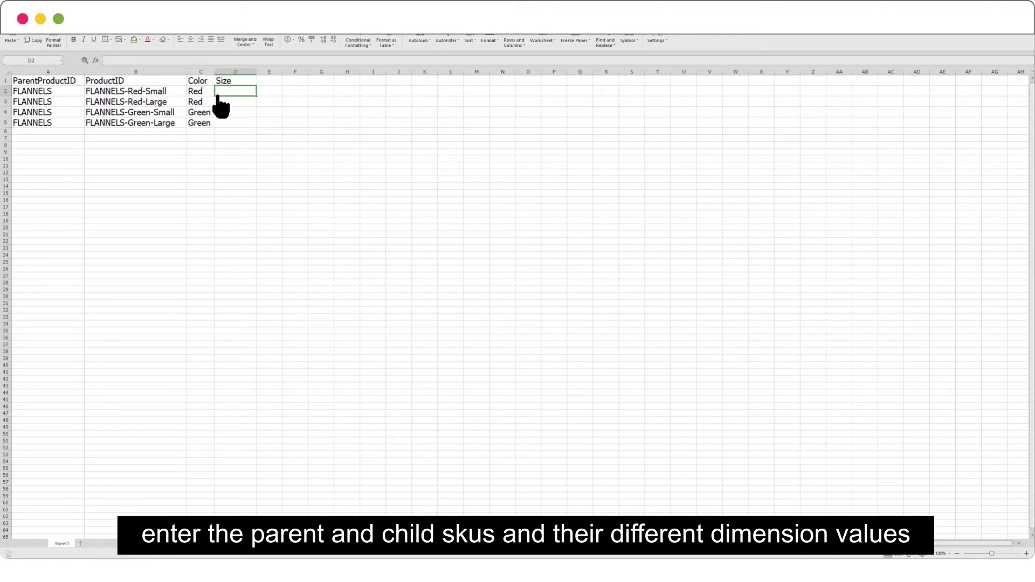
type("Small Large Small Large")
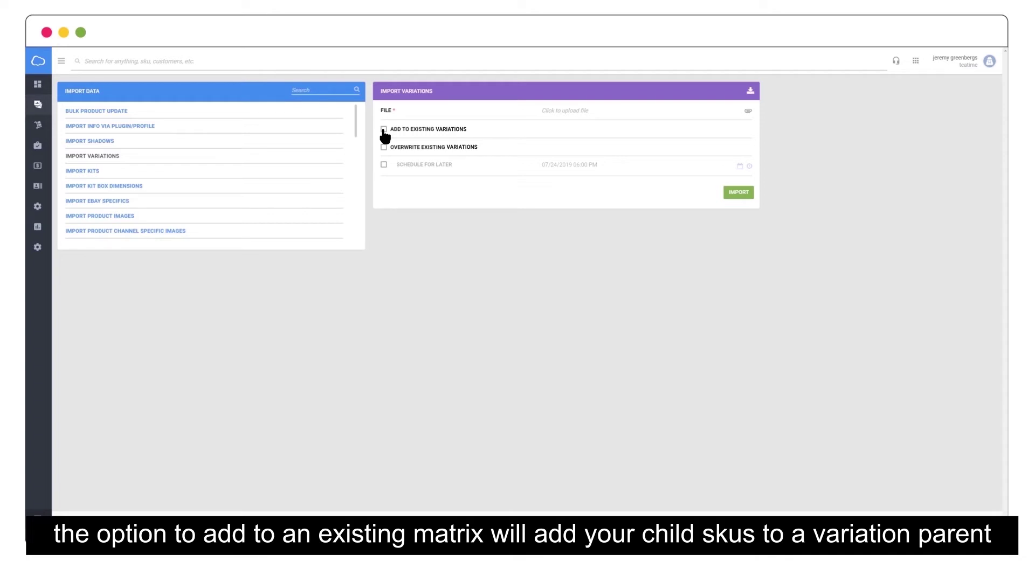
Import DataImportTemplate_ProductVariations.xls with Add to Existing Variations selected
left_click(384, 130)
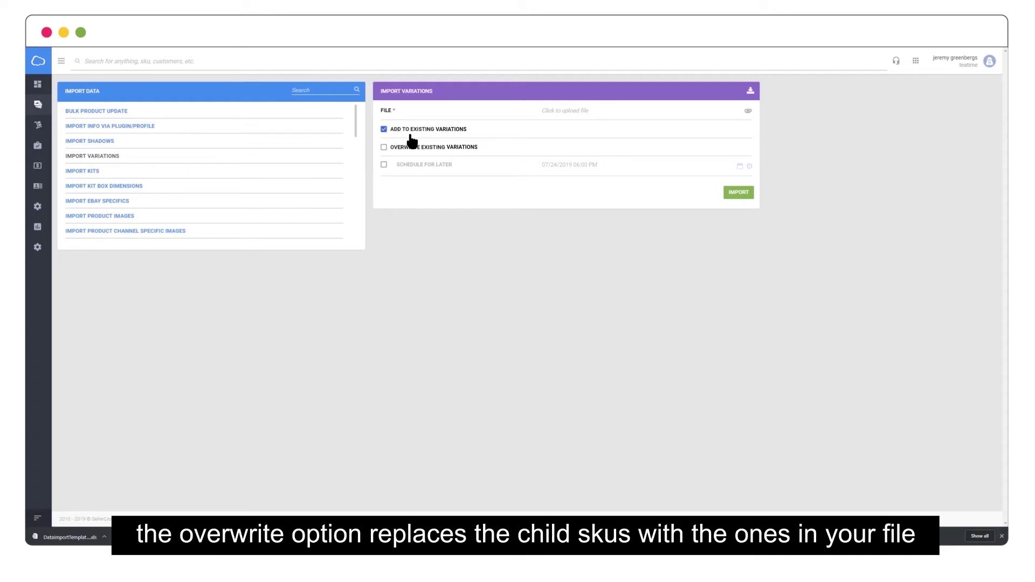
left_click(748, 200)
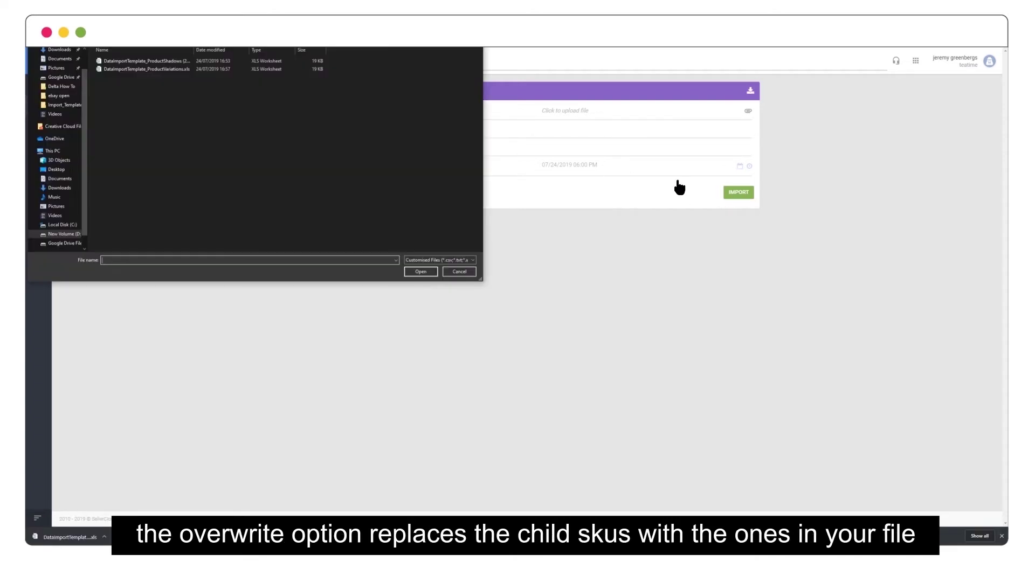
double_click(173, 69)
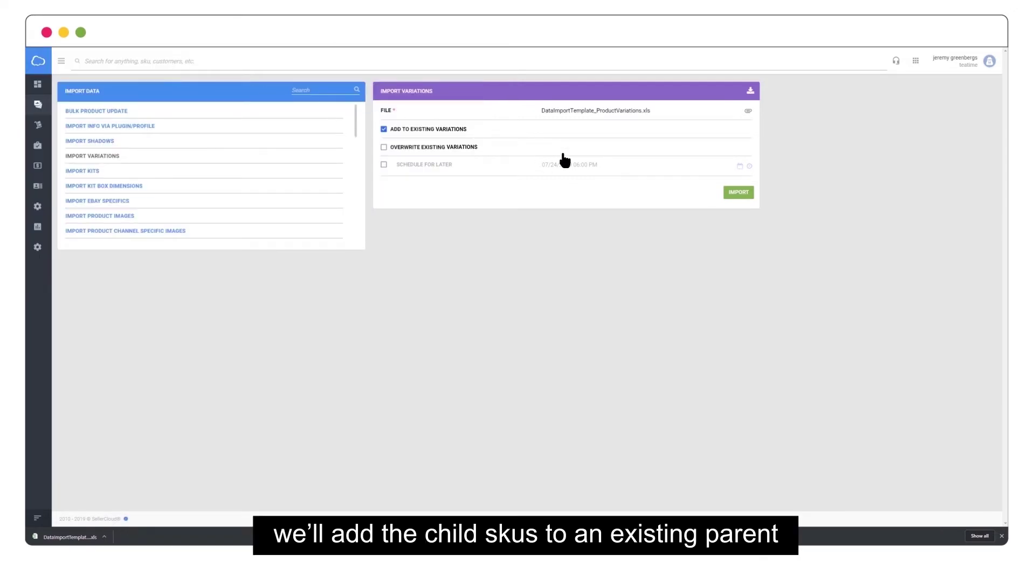
left_click(738, 193)
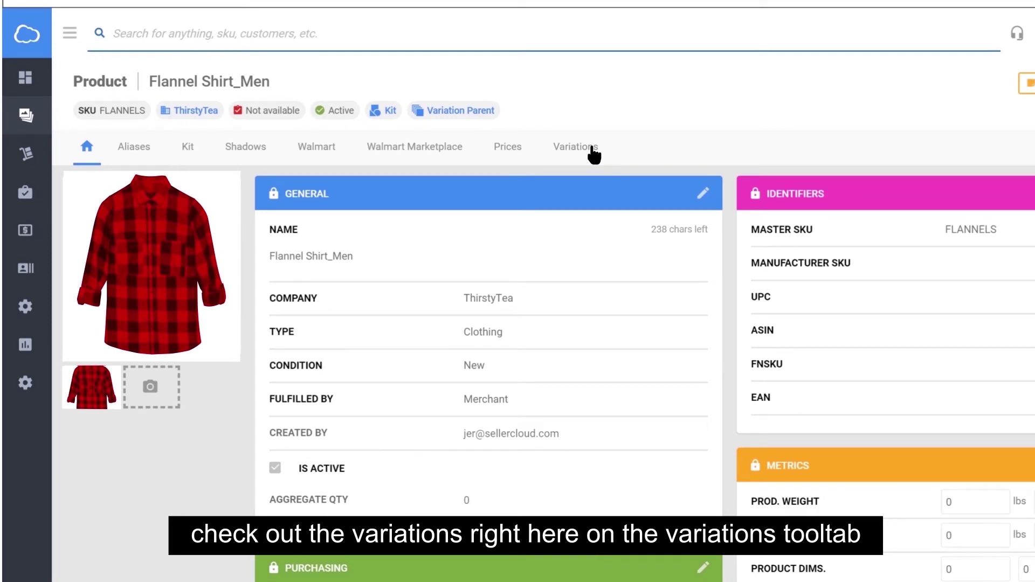
Open Flannel Shirt_Men's Variations tab to see its four FLANNELS child SKUs
left_click(592, 149)
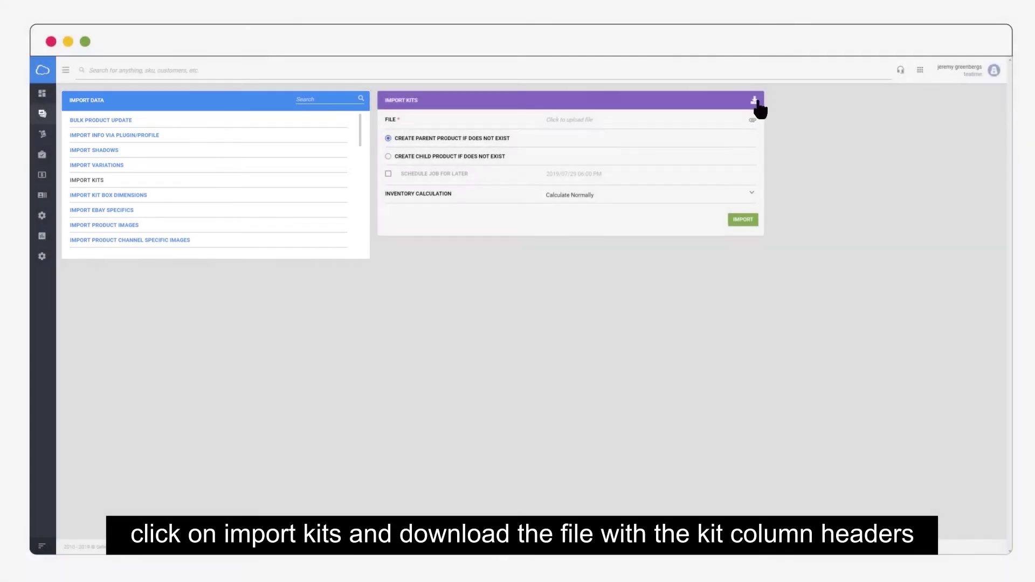
Download the Import Kits template in Excel format from the panel header's download icon
left_click(758, 105)
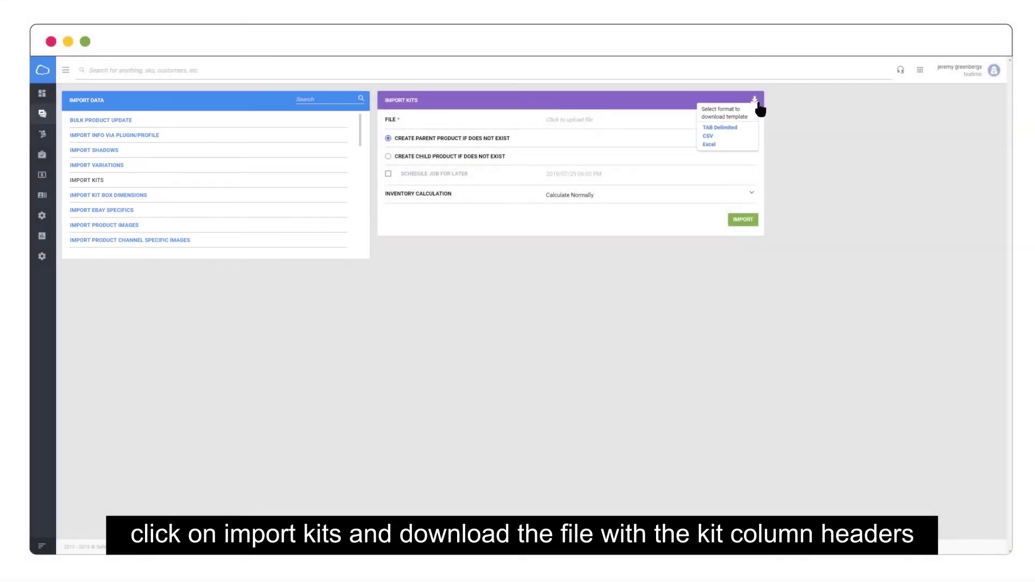
left_click(754, 144)
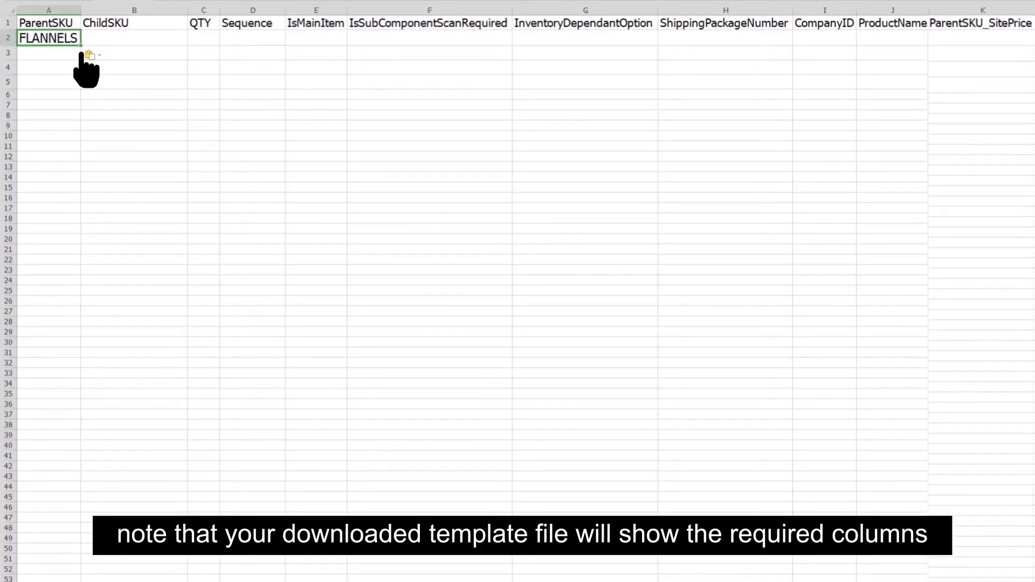
Fill A2:A5 with FLANNELS, paste the four colour child SKUs, and set QTY 1 in C2:C5
left_click_drag(79, 58, 82, 96)
key("Right")
type("FLANNELS_blue FLANNELS_yellow FLANNELS_purple FLANNELS_white")
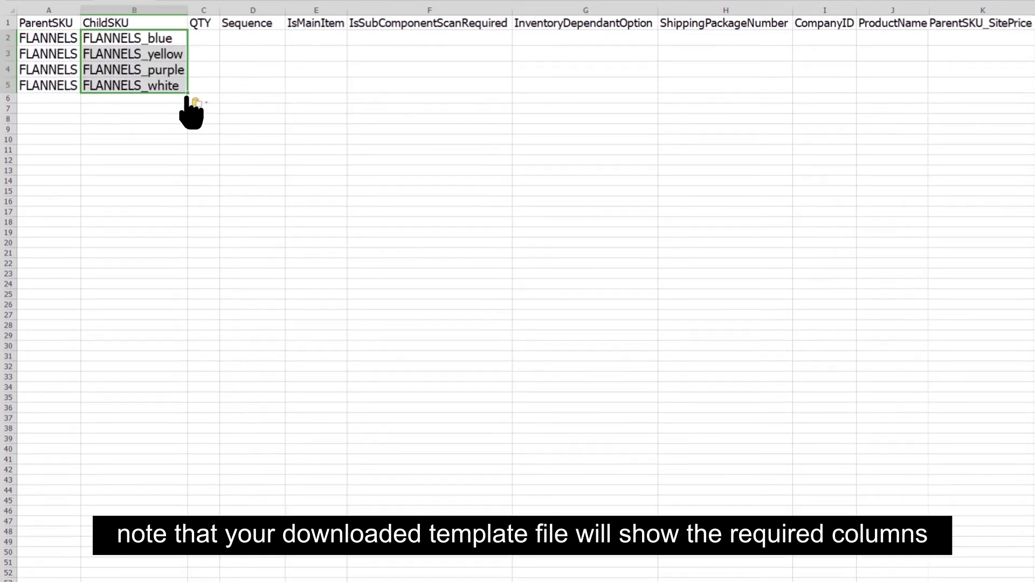
left_click(213, 39)
type("1")
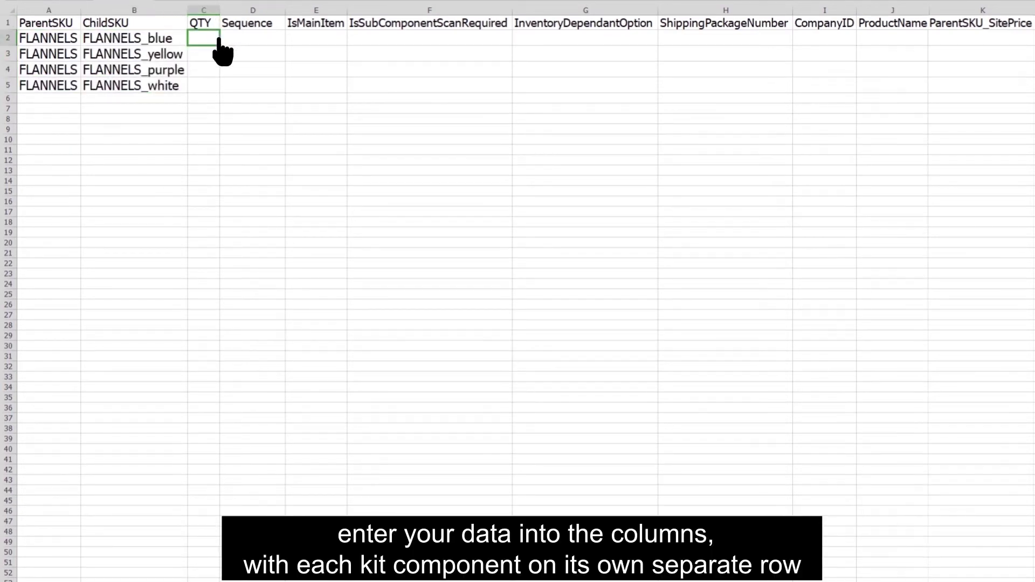
left_click_drag(219, 46, 219, 96)
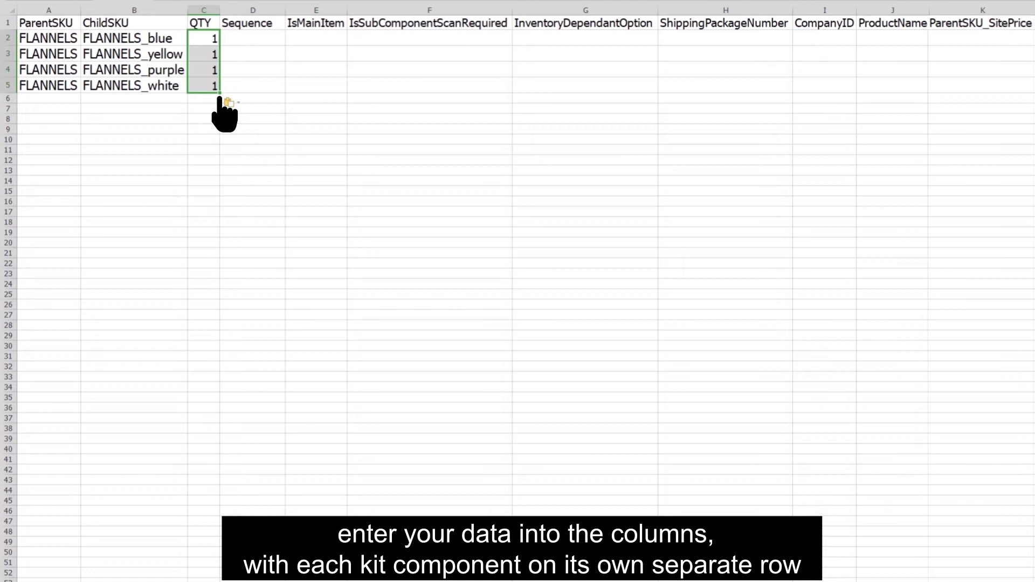
Paste All_Components into G2:G5 and the child price 16.99 into M2:M5
left_click(652, 34)
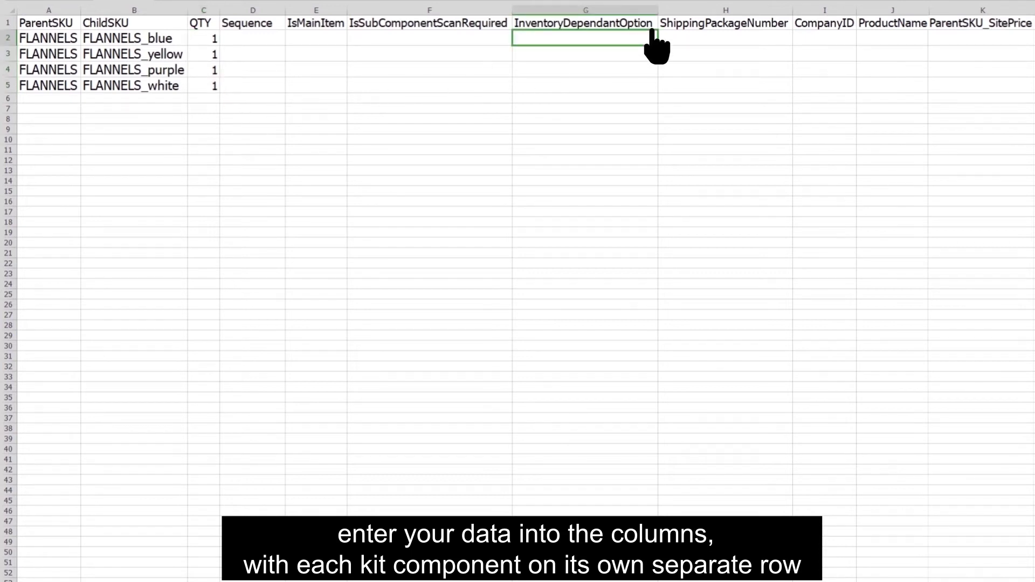
type("All_Components All_Components All_Components All_Components")
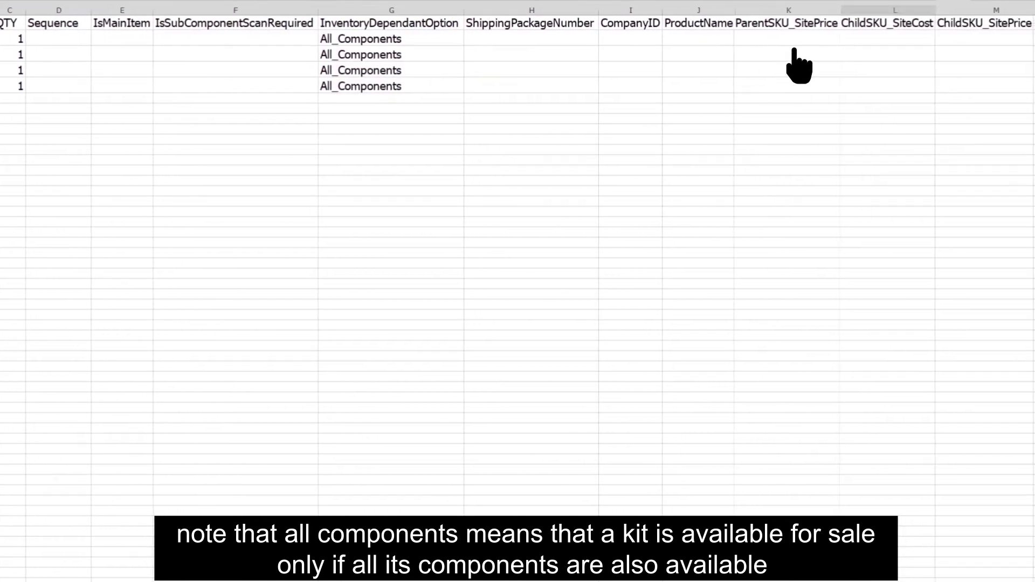
left_click(943, 38)
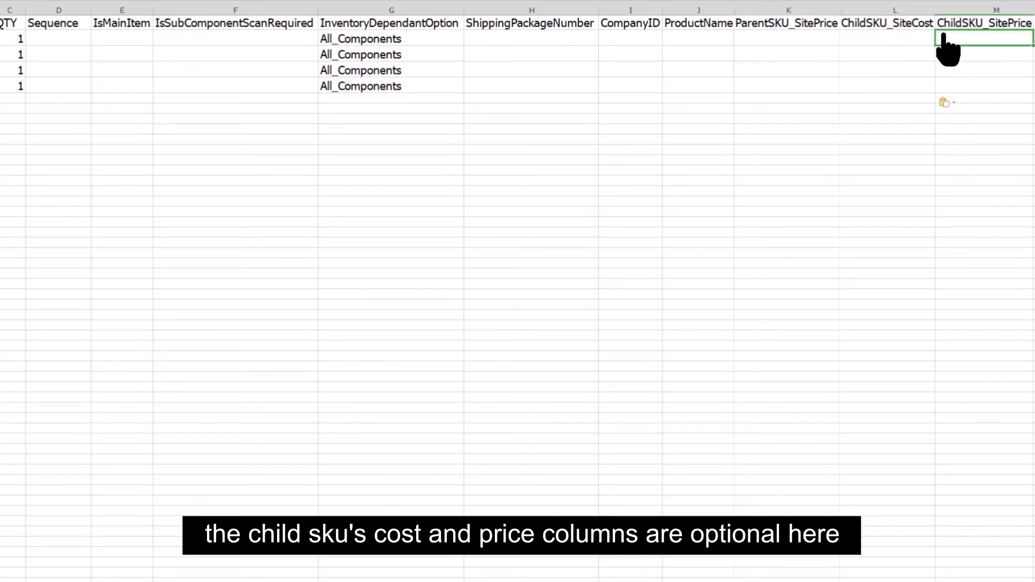
type("16.99 16.99 16.99 16.99")
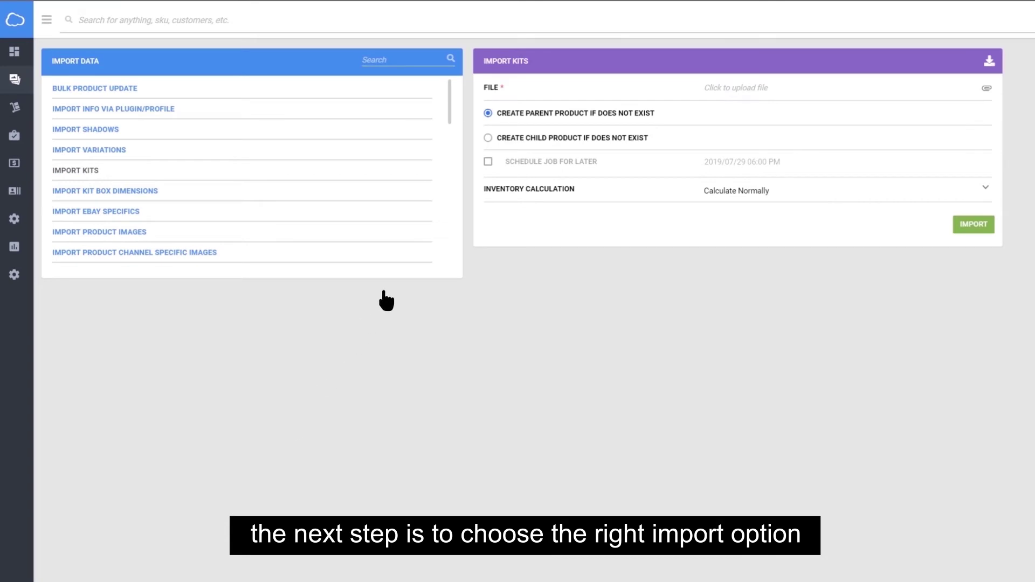
Choose Create Child Product If Does Not Exist and keep inventory calculation at Calculate Normally
left_click(489, 139)
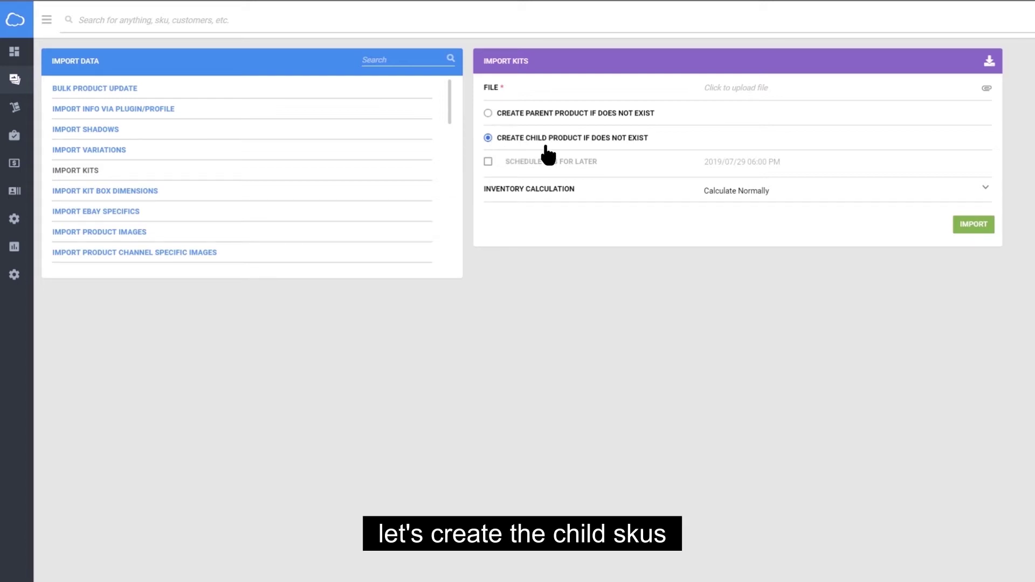
left_click(987, 192)
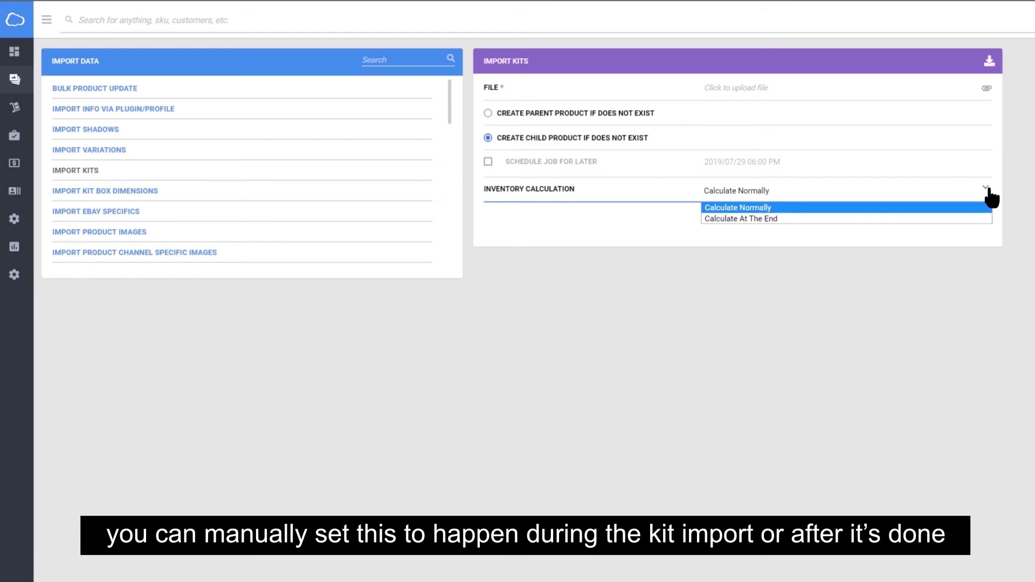
left_click(990, 189)
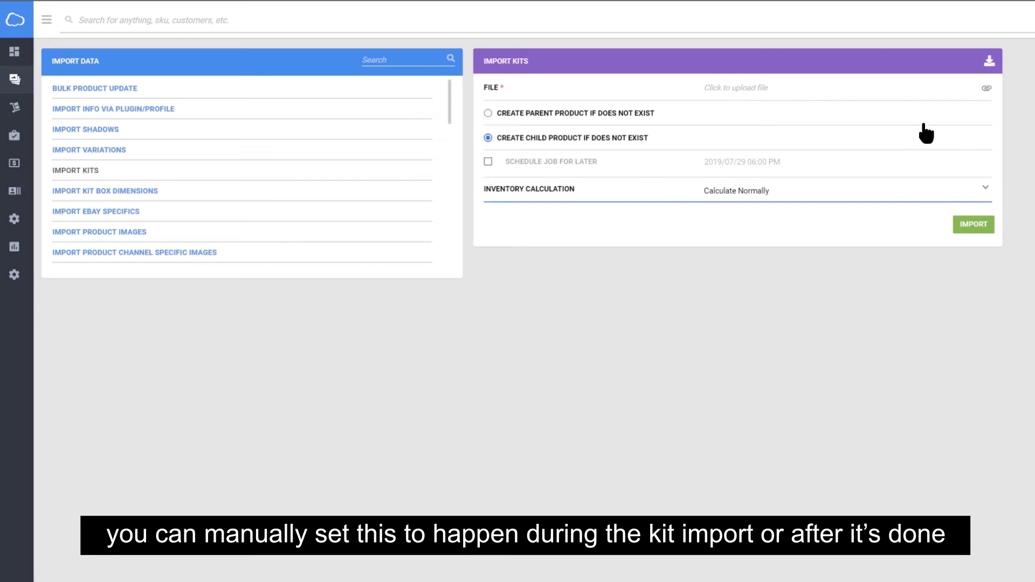
Attach DataImportTemplate_ProductKits.xls and import it, giving FLANNELS its four colour kit components
left_click(885, 93)
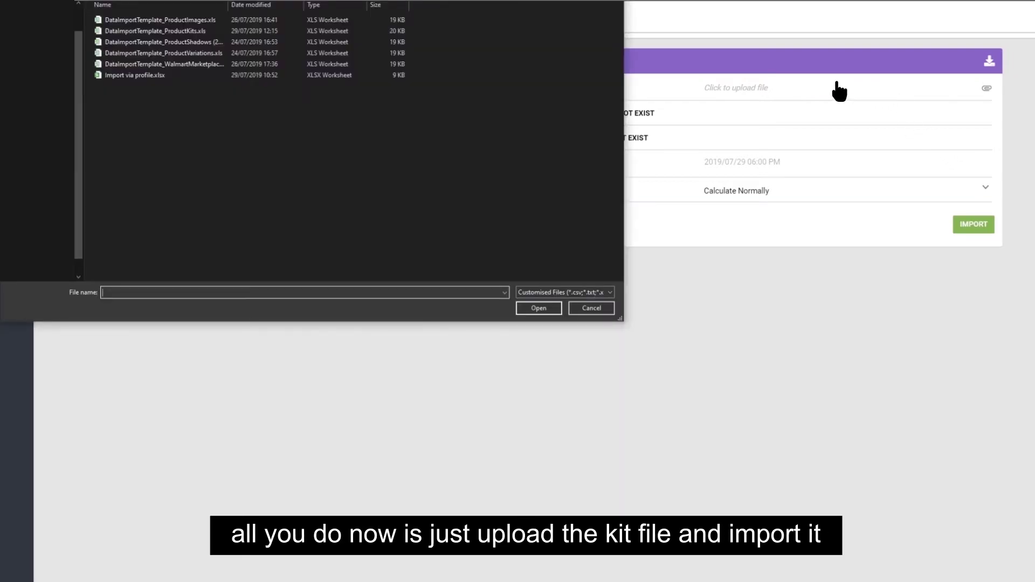
double_click(226, 31)
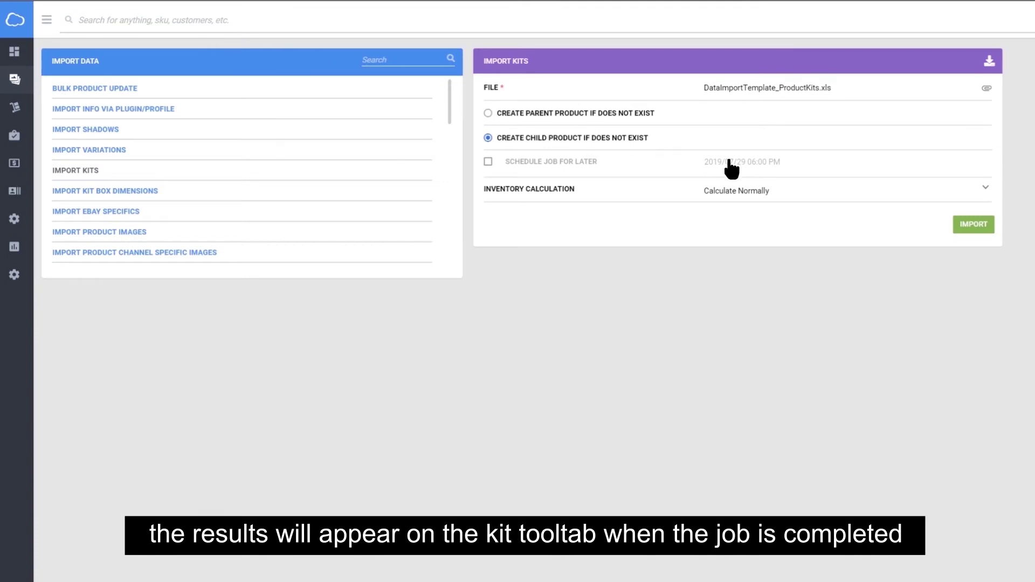
left_click(974, 225)
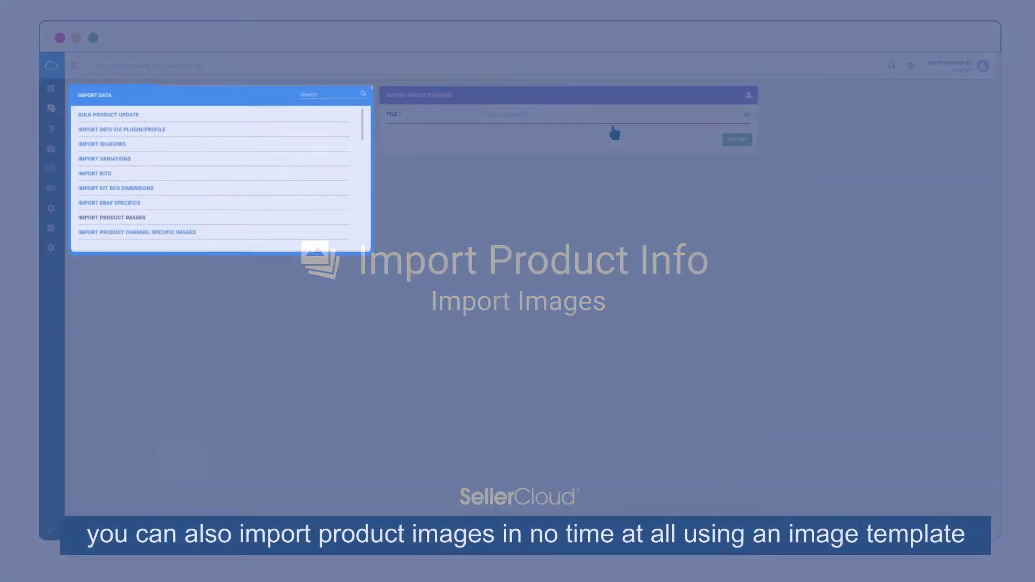
Paste the FLANNELS product IDs into ProductID and the Google Drive image URLs into FileName C2:C5
left_click(748, 96)
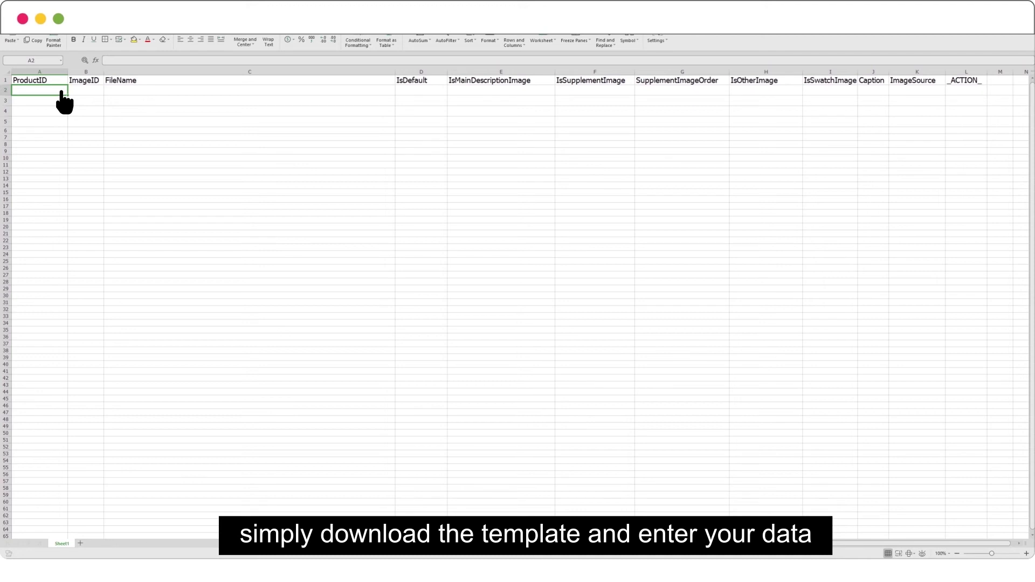
type("FLANNELS FLANNELS_1 FLANNELS_2 FLANNELS_3")
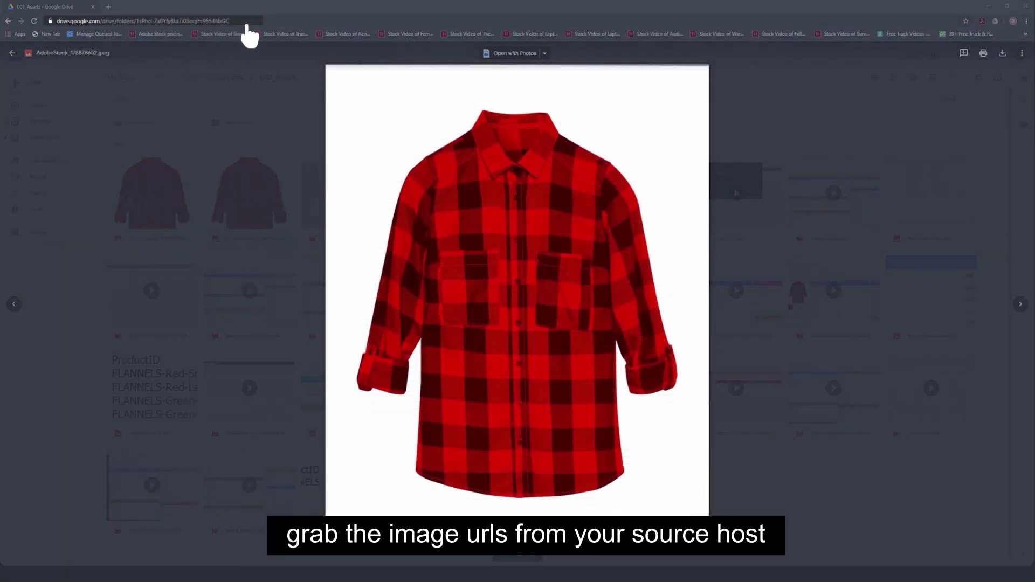
left_click(246, 24)
left_click(249, 24)
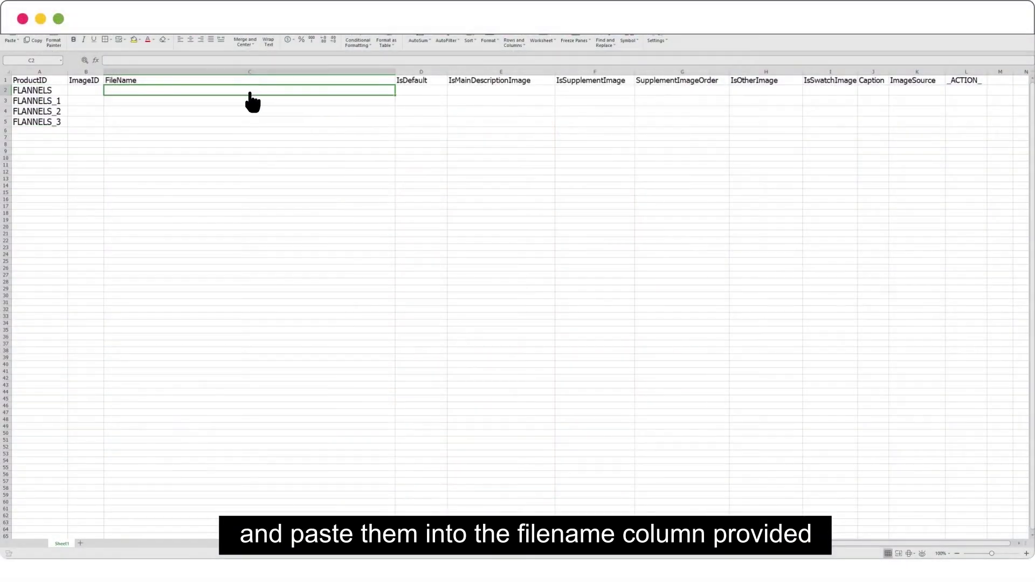
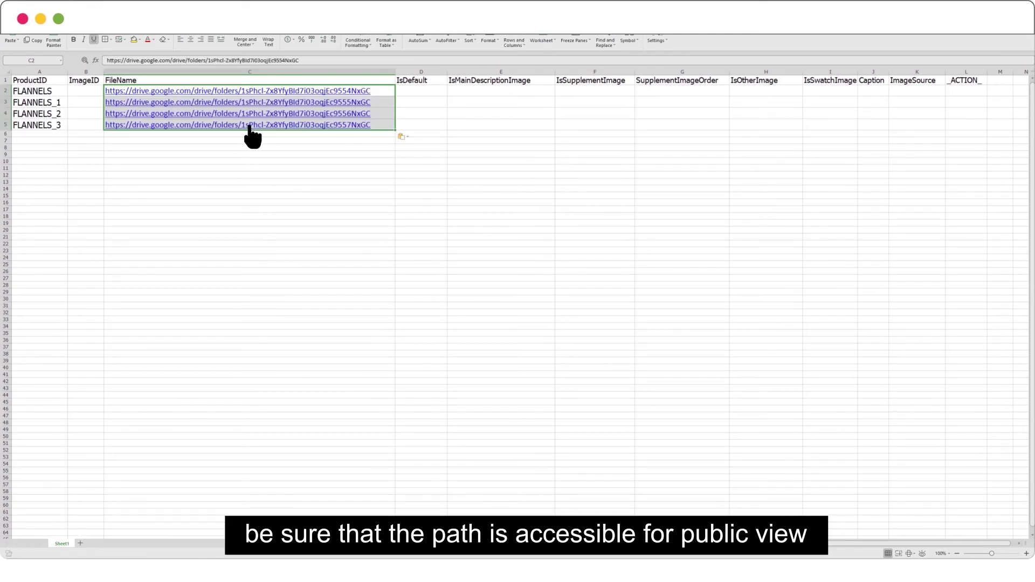
Paste TRUE into IsDefault D2:D5 and IsMainDescriptionImage E2:E5
left_click(397, 91)
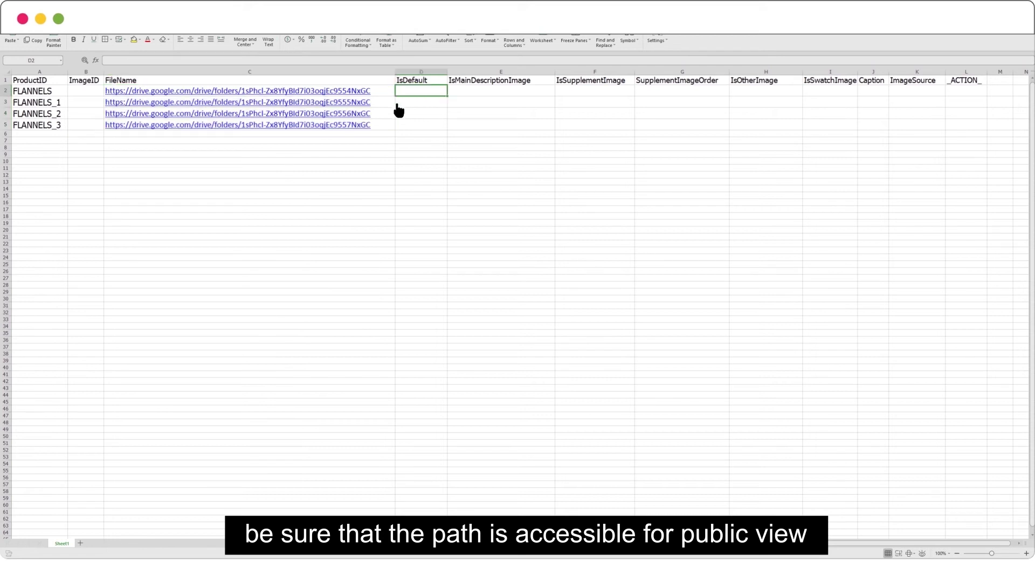
type("TRUE TRUE TRUE TRUE")
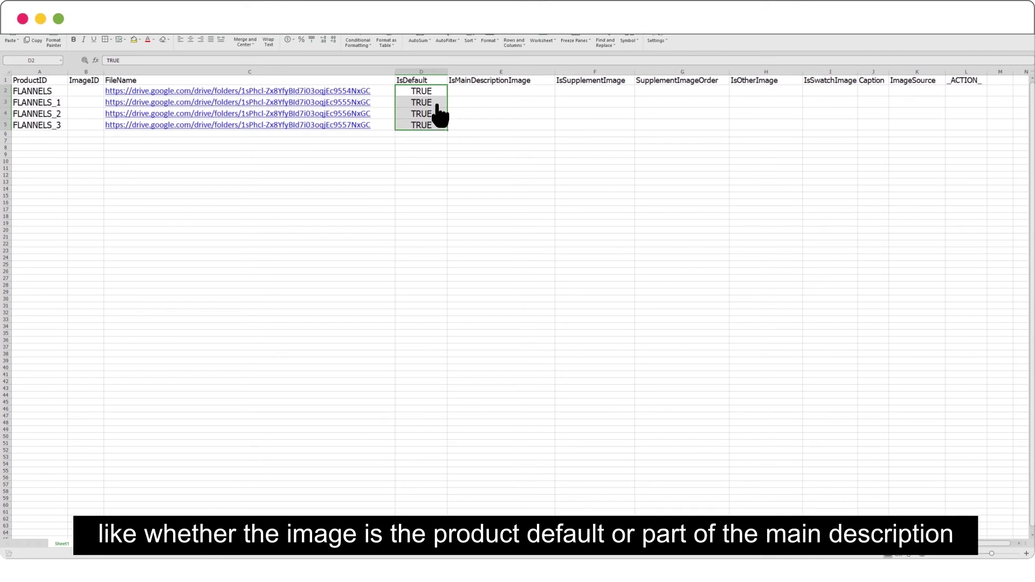
key("Right")
type("TRUE TRUE TRUE TRUE")
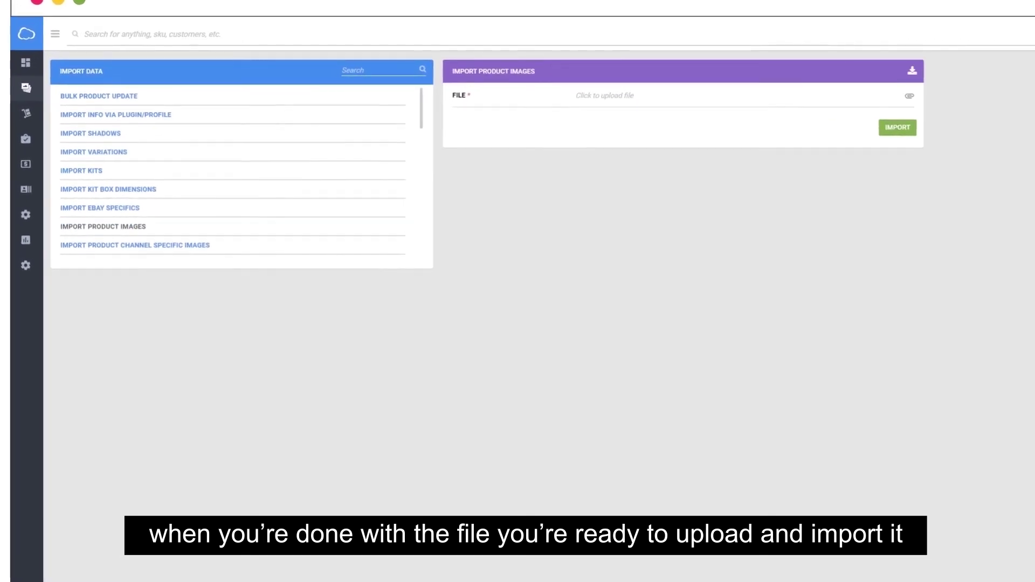
Attach DataImportTemplate_ProductImages.xls and import it, adding three images to Flannel Shirt_Men
left_click(910, 96)
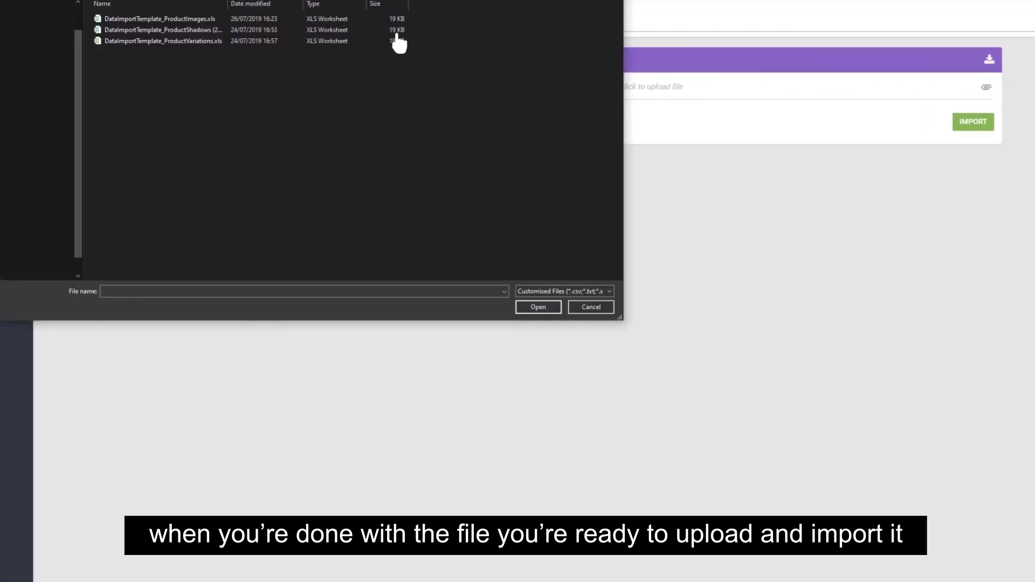
left_click(219, 19)
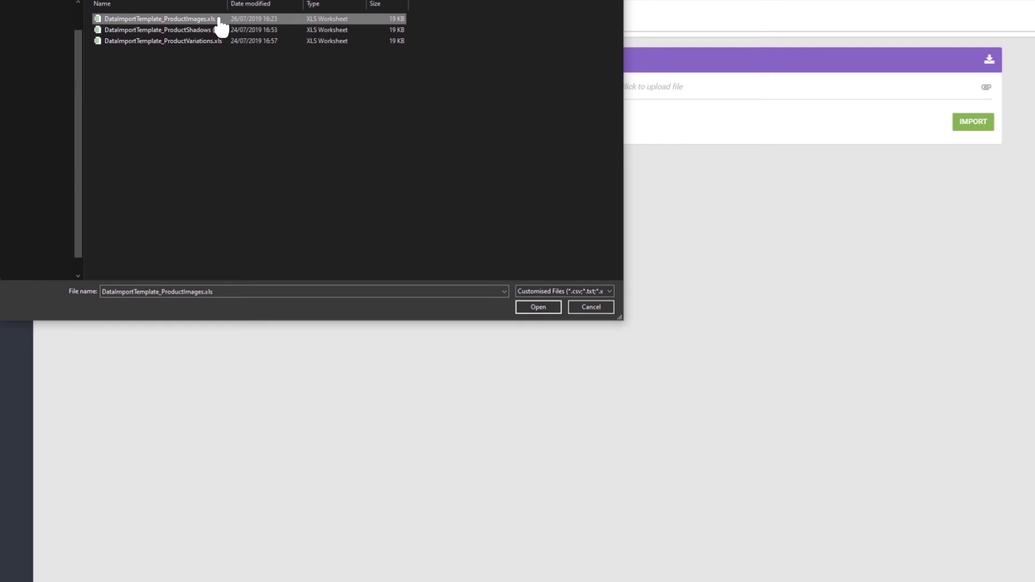
left_click(539, 307)
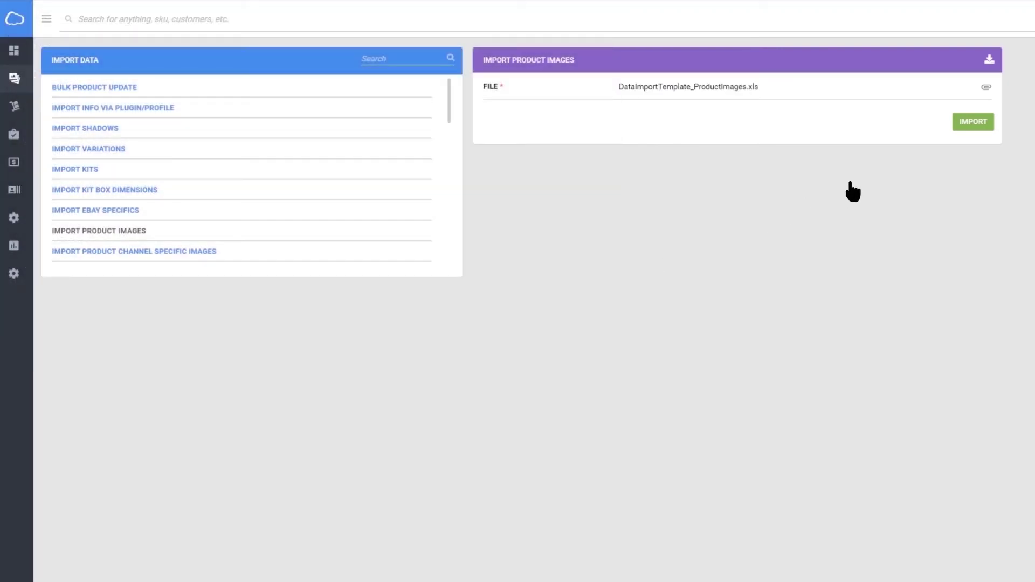
left_click(985, 130)
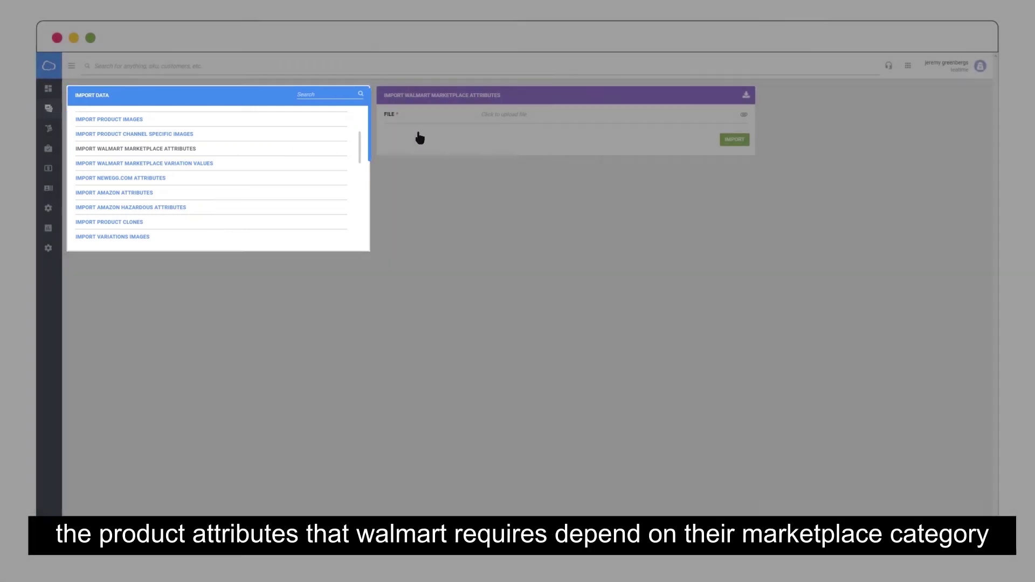
Download the Walmart marketplace attributes import template in Excel format
left_click(746, 94)
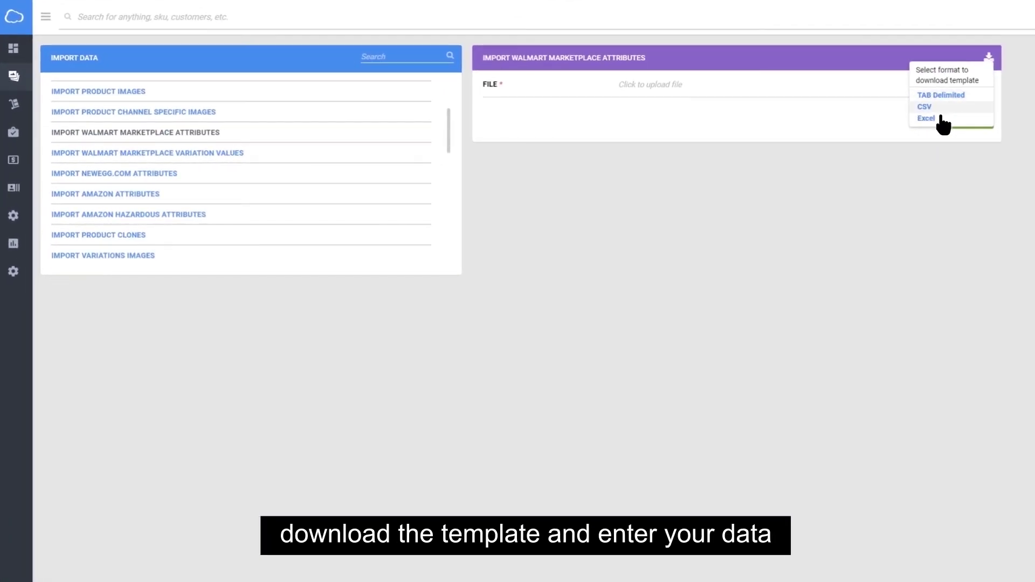
left_click(939, 119)
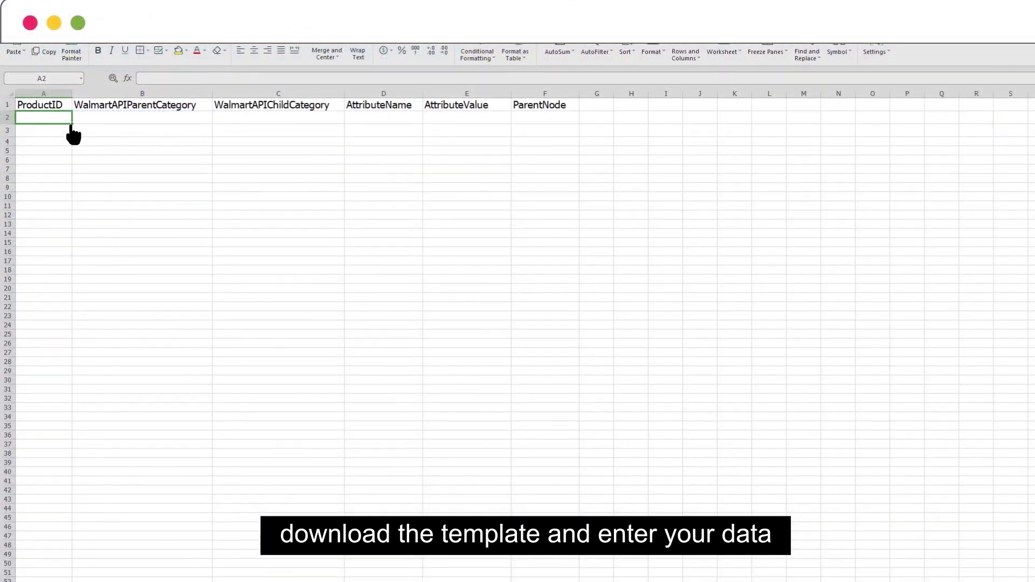
Fill two FLANNELS rows: ClothingCategory, Clothing, clothingWeight 1 and brand BrandName
type("FLANNELS FLANNELS")
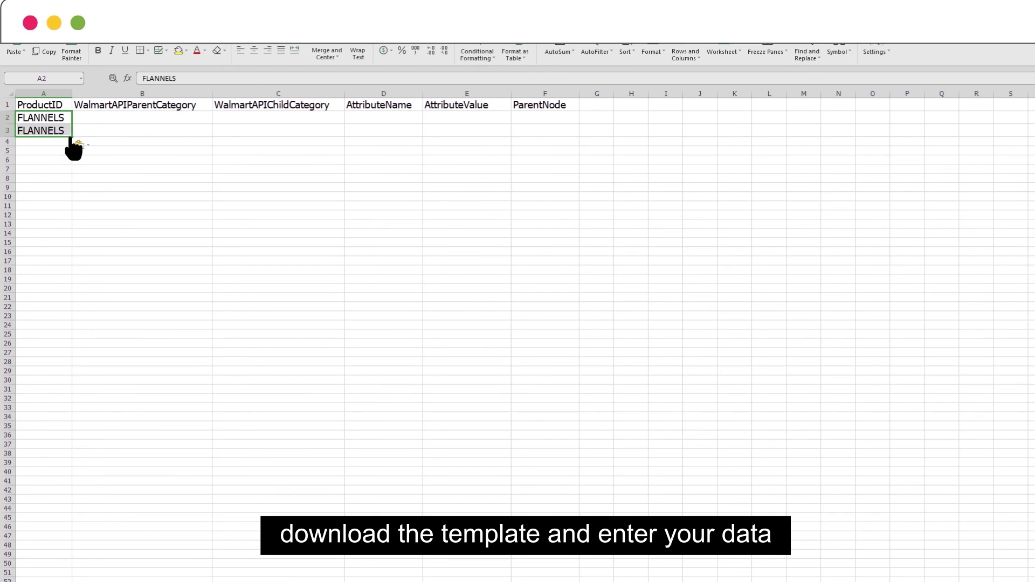
key("Tab")
type("ClothingCategory ClothingCategory")
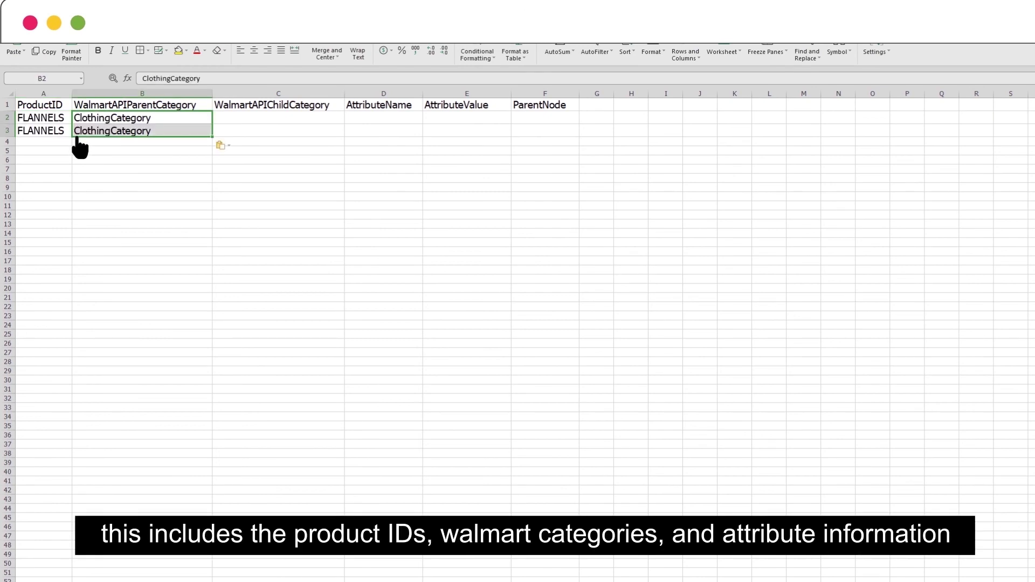
left_click(216, 119)
type("Clothing Clothing")
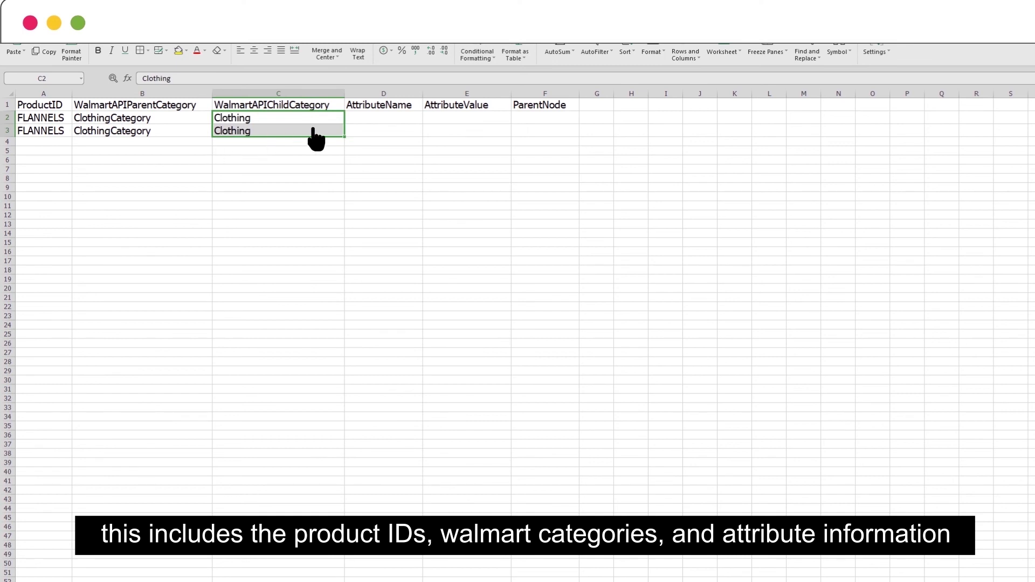
left_click(348, 120)
type("clothingWeight brand")
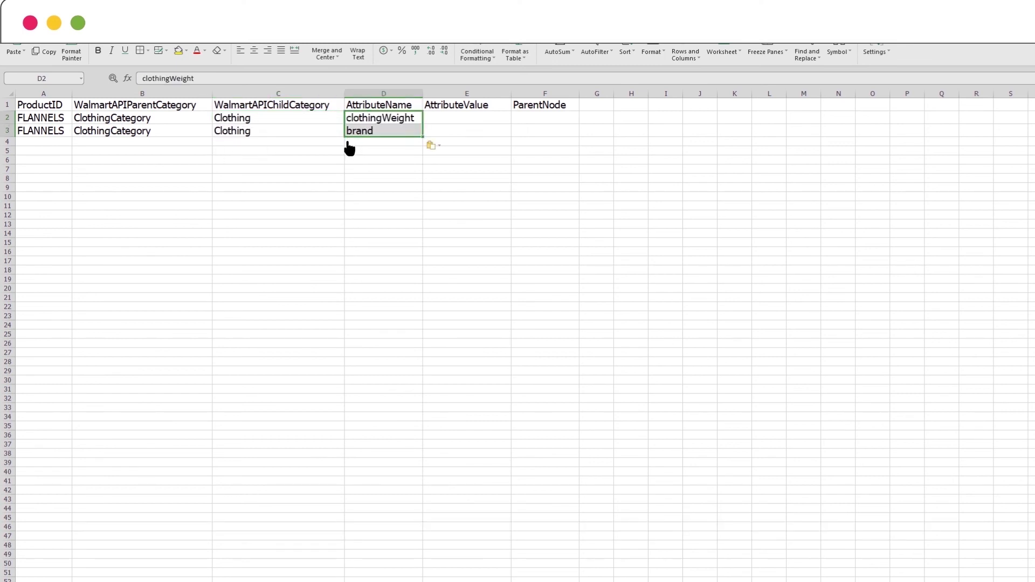
left_click(423, 118)
type("1 BrandName")
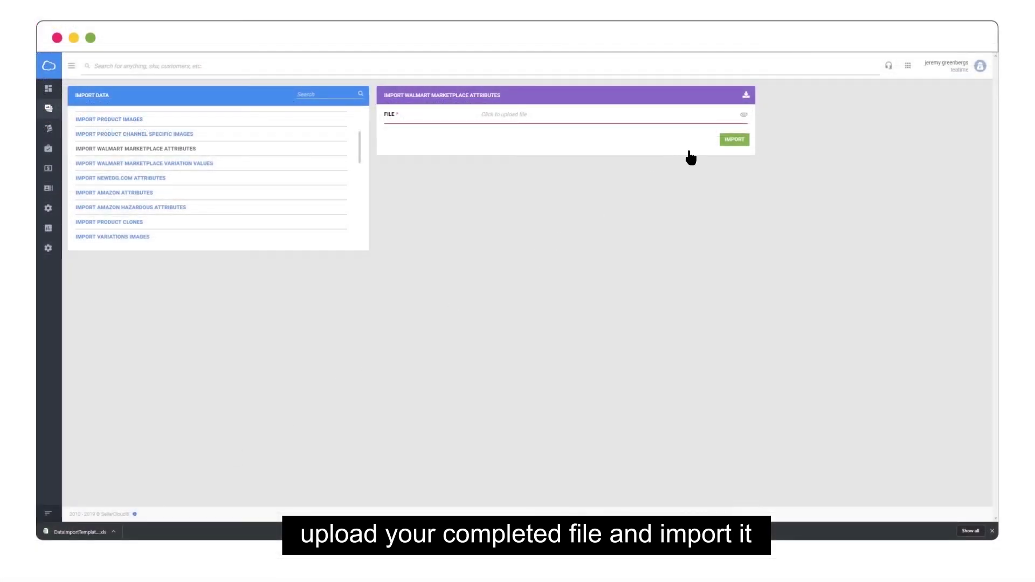
Attach the filled Walmart marketplace attributes template to the import form
left_click(743, 114)
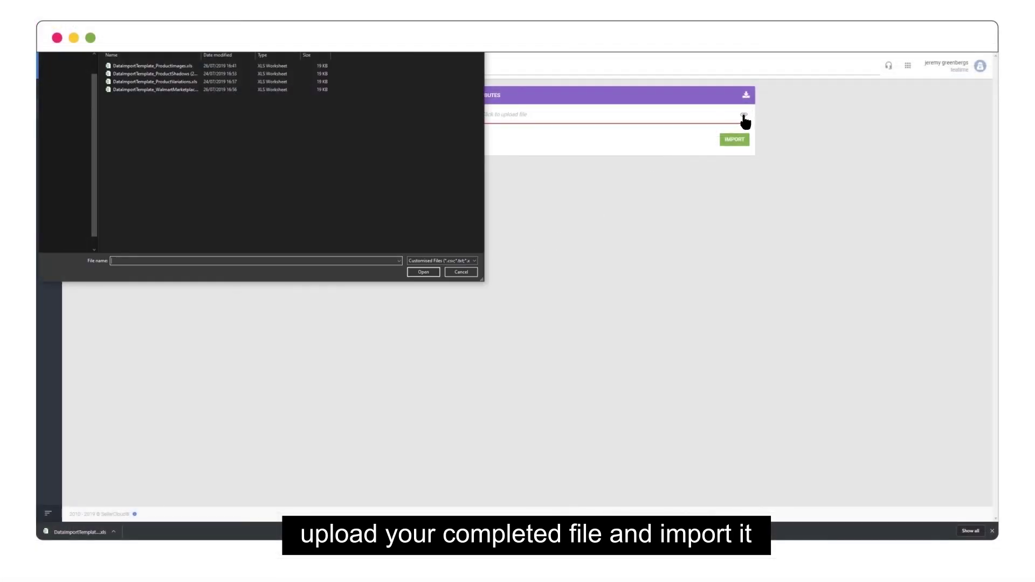
double_click(250, 90)
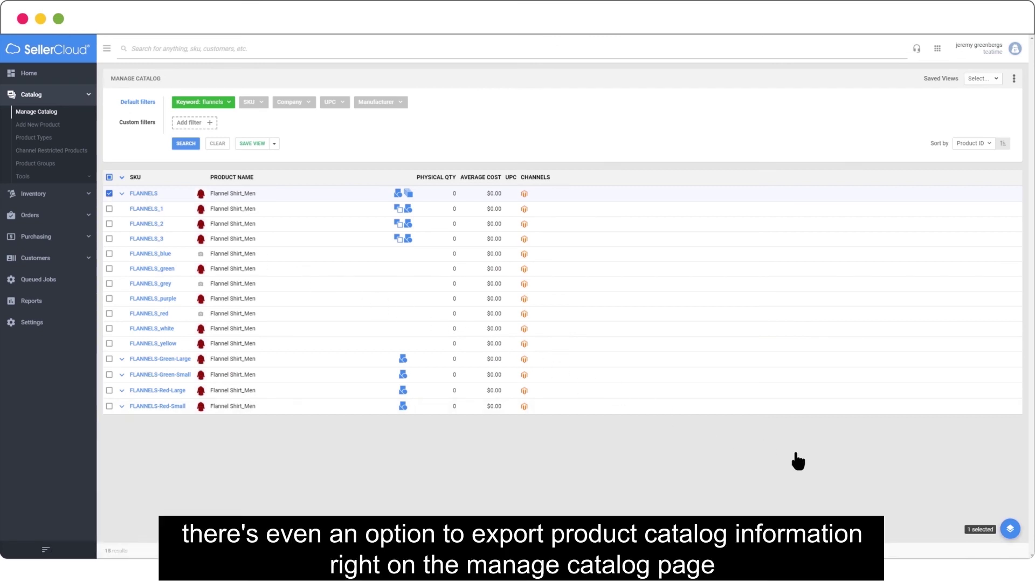
Search bulk actions for 'export', choose Export Products (Catalog), and list the Standard export types
left_click(1010, 529)
left_click(998, 407)
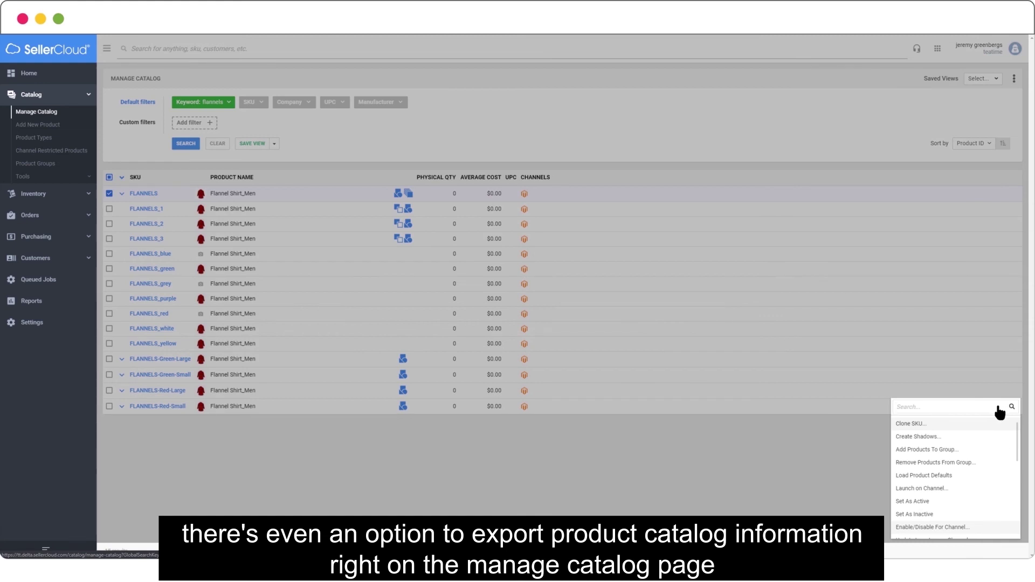
type("export")
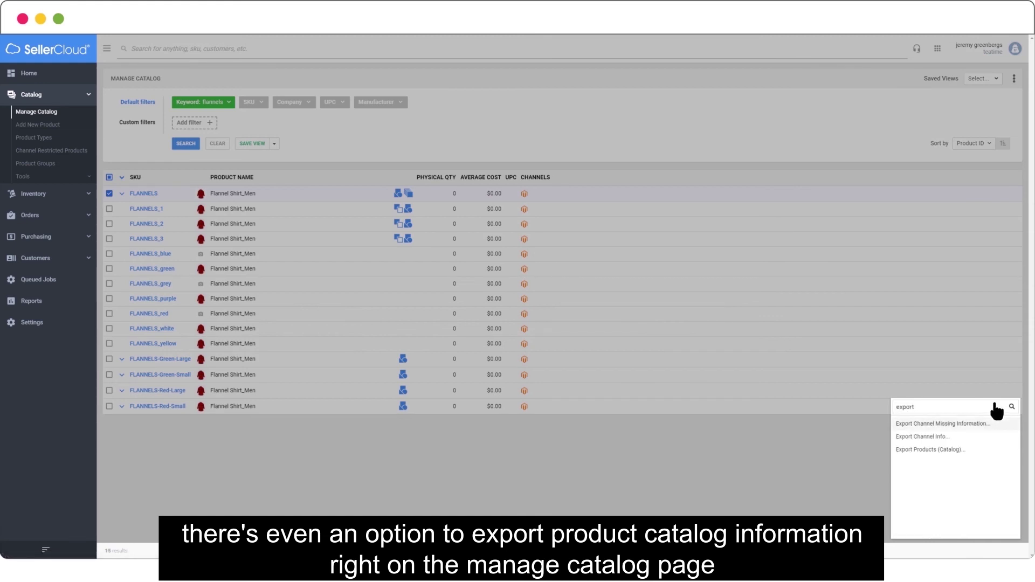
left_click(992, 449)
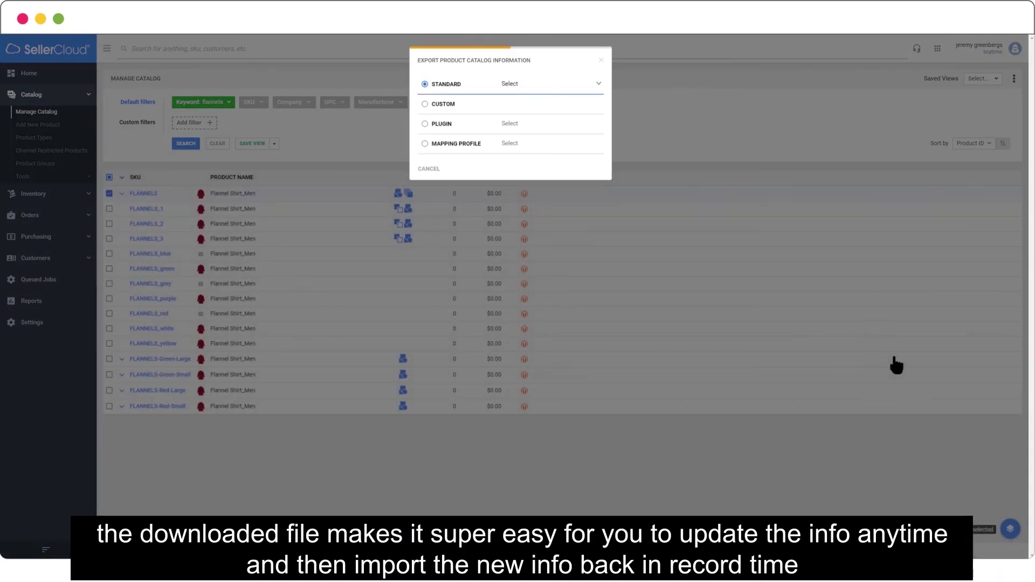
left_click(596, 86)
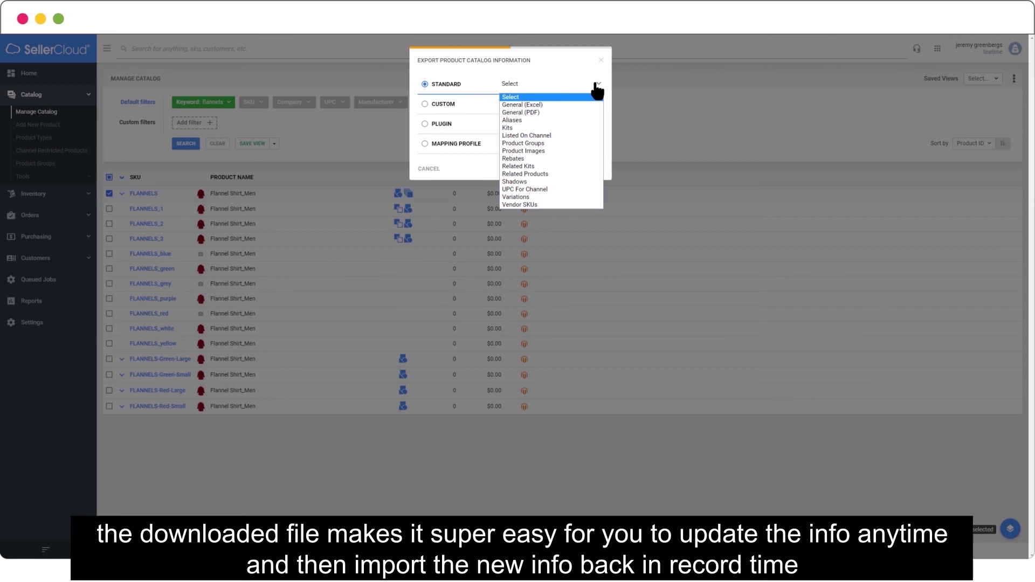